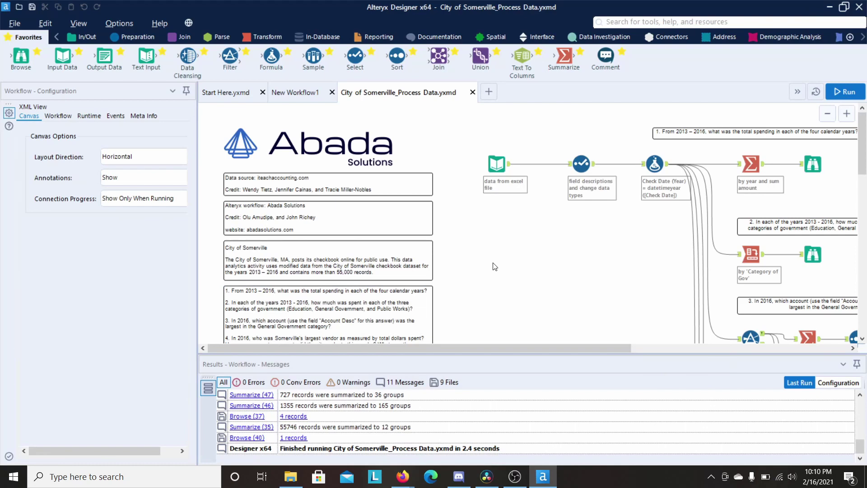
Step: Read through the six spending questions in the workflow's comment box, run the City of Somerville workflow and dismiss the completion message
{"action": "scroll", "coordinate": [495, 267], "scroll_direction": "down", "scroll_amount": 3}
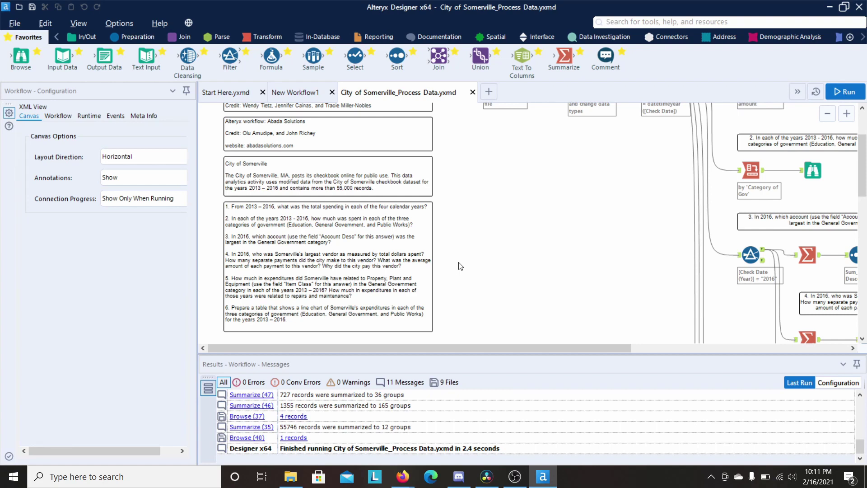
{"action": "scroll", "coordinate": [456, 289], "scroll_direction": "down", "scroll_amount": 1}
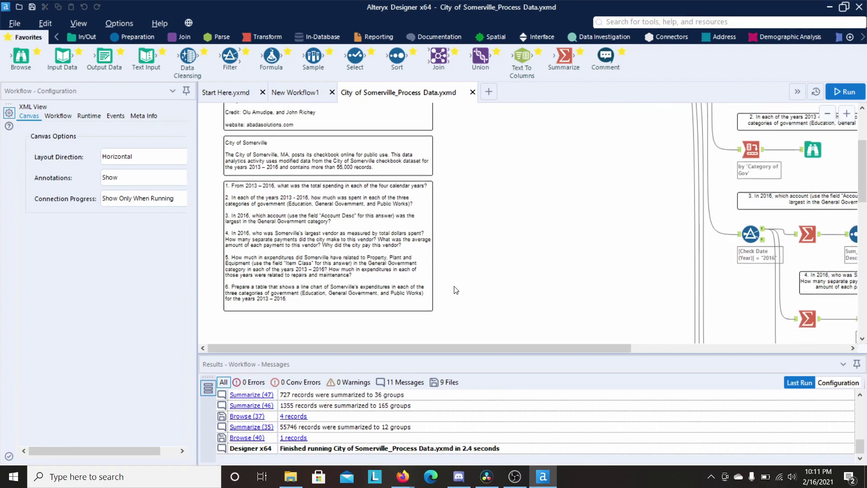
{"action": "scroll", "coordinate": [457, 290], "scroll_direction": "down", "scroll_amount": 1}
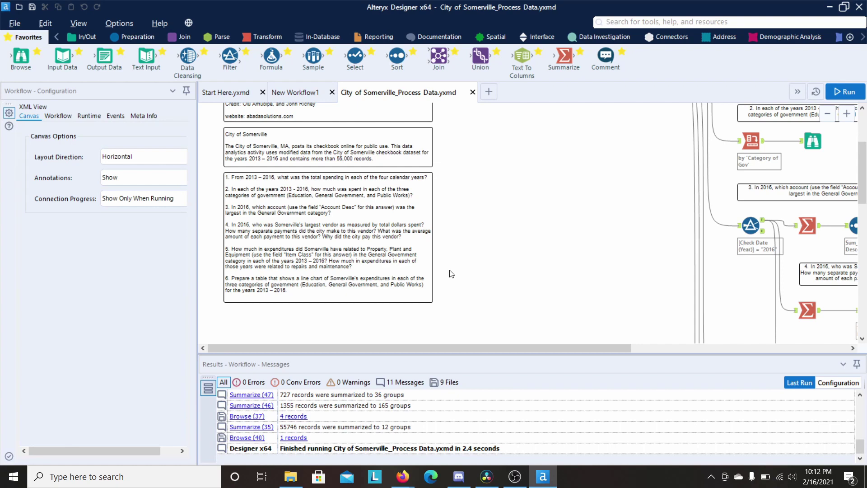
{"action": "scroll", "coordinate": [452, 273], "scroll_direction": "down", "scroll_amount": 3}
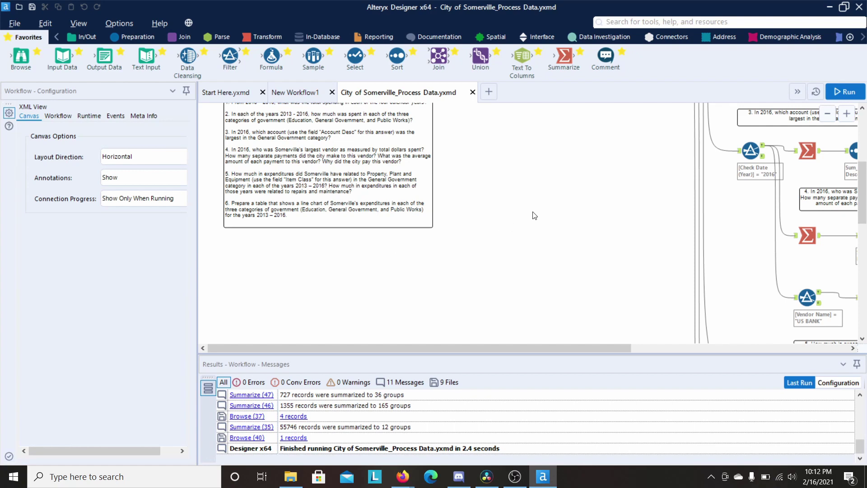
{"action": "key", "text": "ctrl+r"}
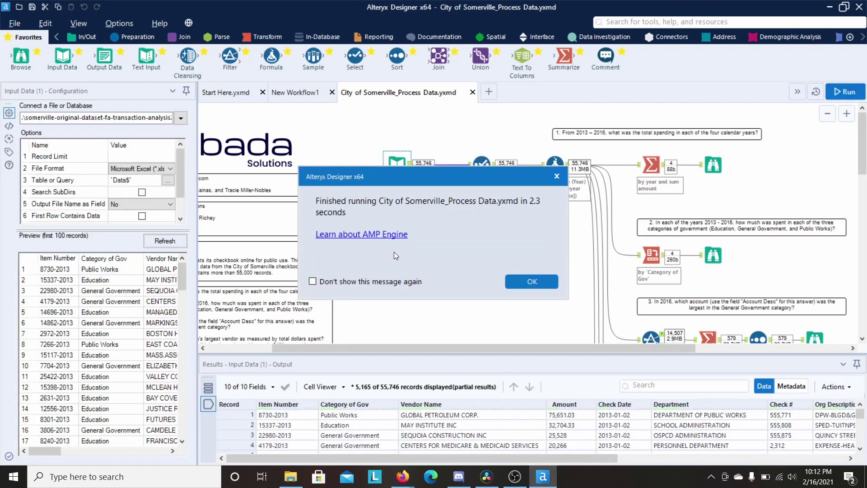
{"action": "left_click", "coordinate": [524, 282]}
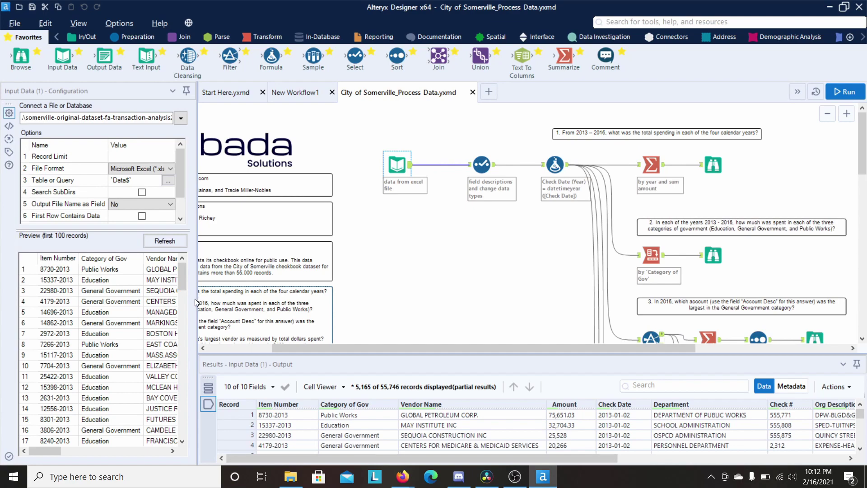
Step: Examine all columns of the Excel input's data preview, from Item Number through Item Class
{"action": "left_click_drag", "start_coordinate": [198, 302], "coordinate": [505, 301]}
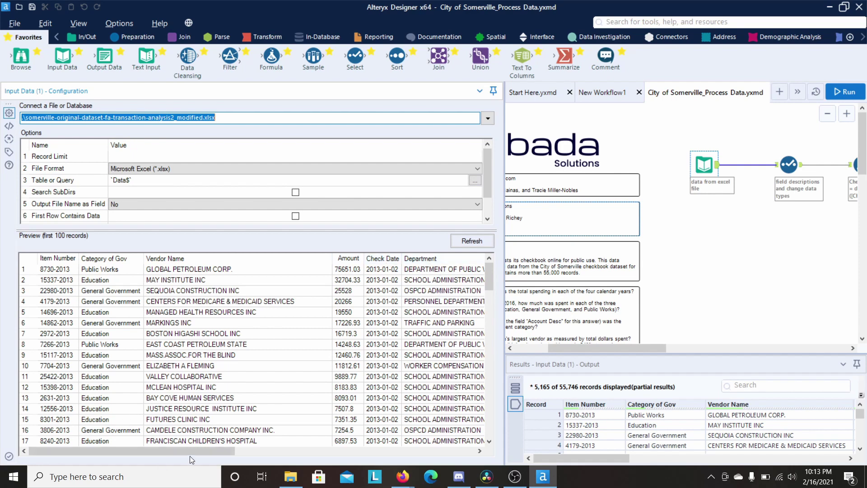
{"action": "left_click", "coordinate": [268, 450]}
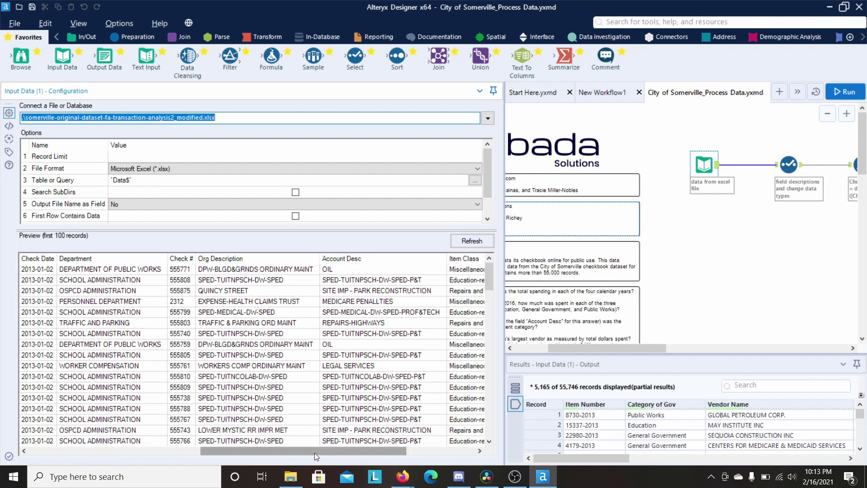
{"action": "left_click_drag", "start_coordinate": [315, 451], "coordinate": [384, 451]}
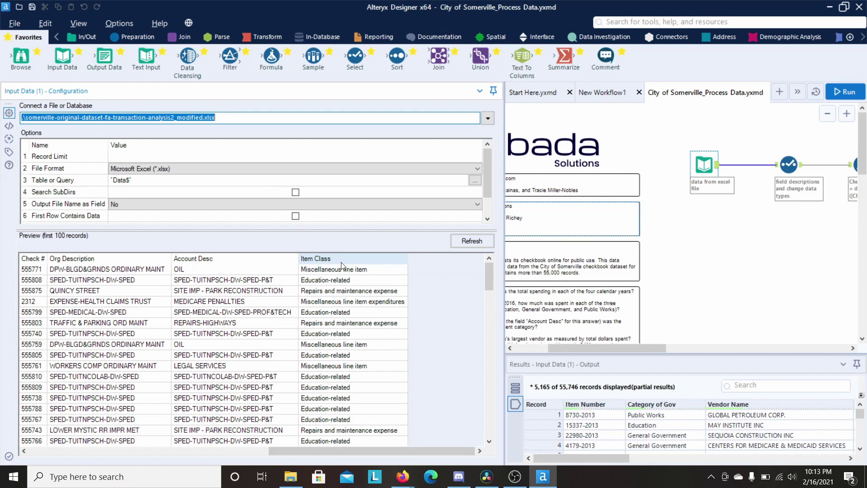
{"action": "left_click_drag", "start_coordinate": [504, 195], "coordinate": [270, 208]}
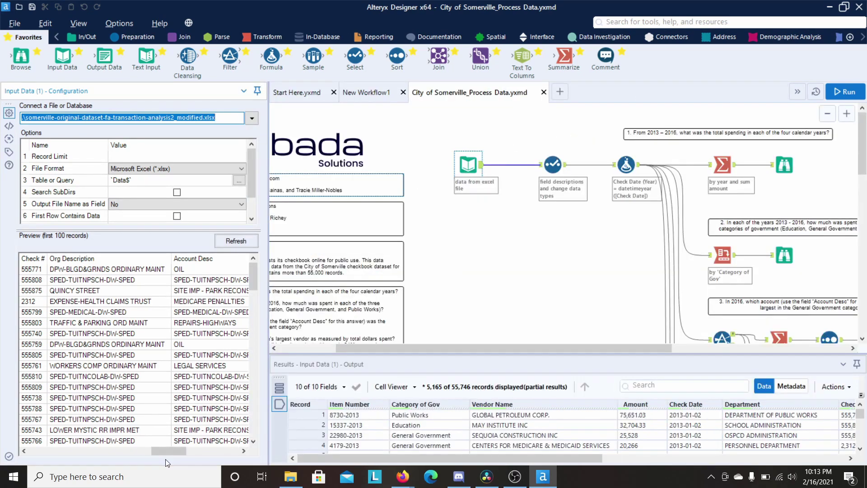
{"action": "left_click_drag", "start_coordinate": [166, 452], "coordinate": [16, 454]}
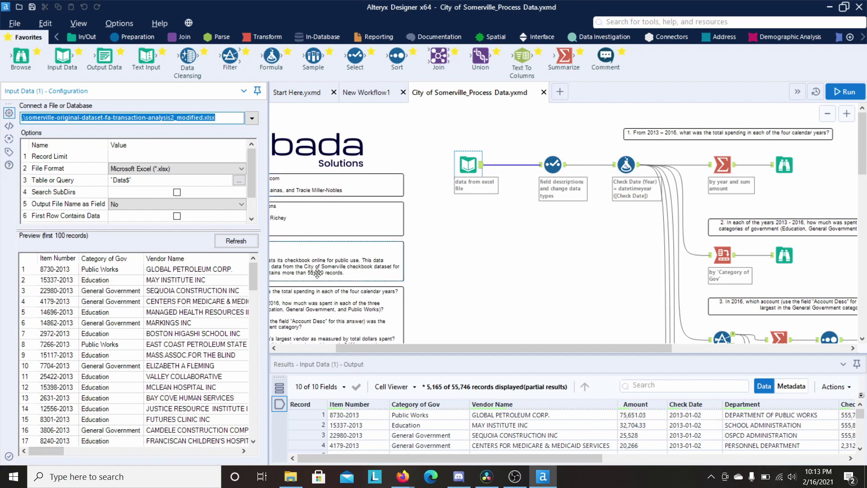
Step: Examine the Select tool's field types and full field descriptions, widening the configuration area to read them
{"action": "left_click", "coordinate": [549, 162]}
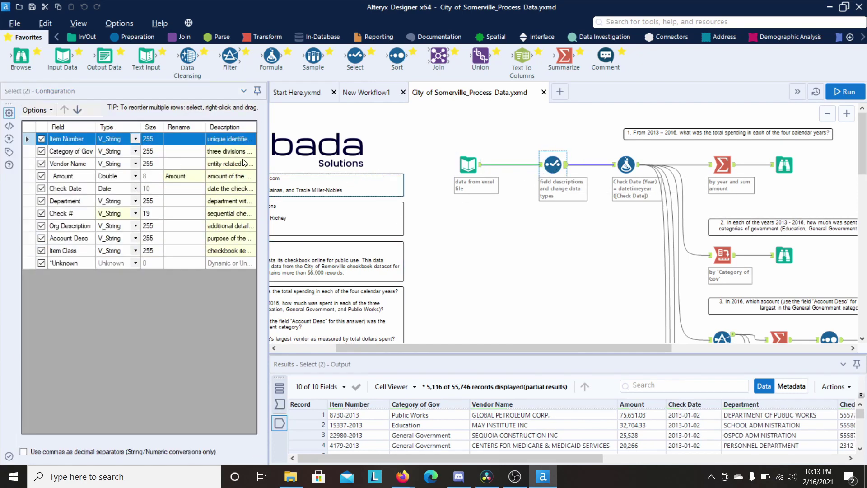
{"action": "left_click_drag", "start_coordinate": [269, 155], "coordinate": [384, 156]}
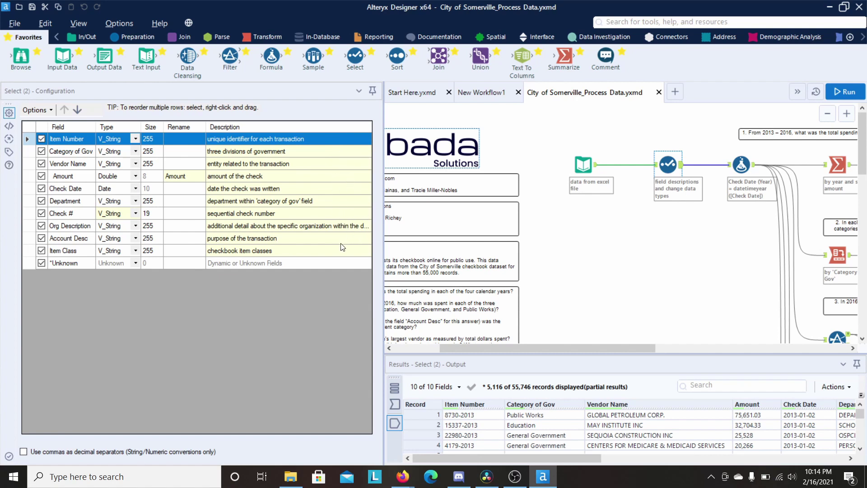
{"action": "left_click_drag", "start_coordinate": [384, 212], "coordinate": [458, 210]}
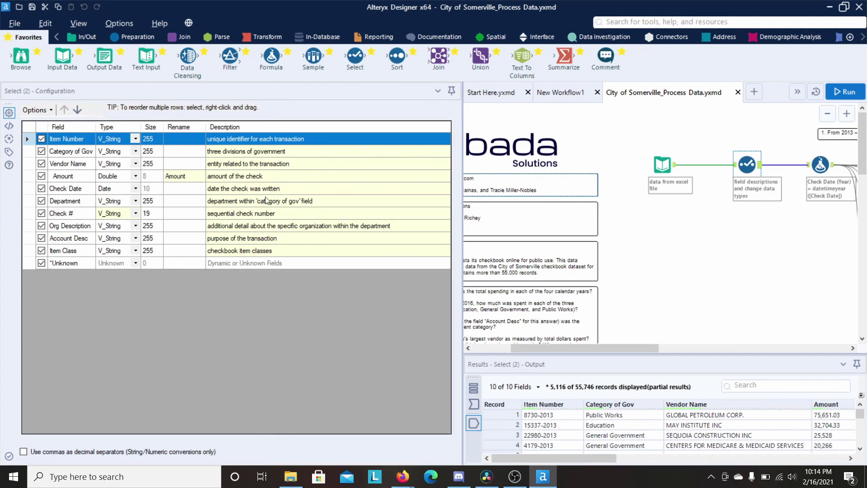
{"action": "left_click_drag", "start_coordinate": [266, 201], "coordinate": [266, 200]}
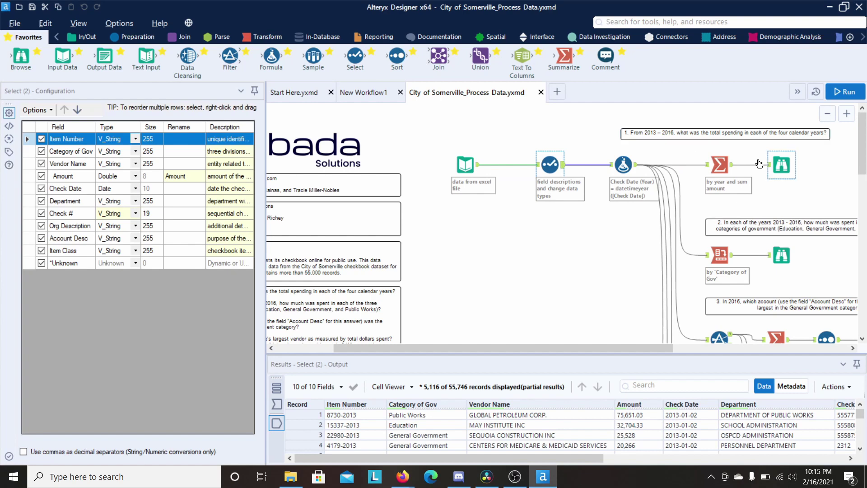
Step: Examine the Check Date (Year) formula and compare it with the Check Date values coming out of the Select tool
{"action": "left_click", "coordinate": [621, 162]}
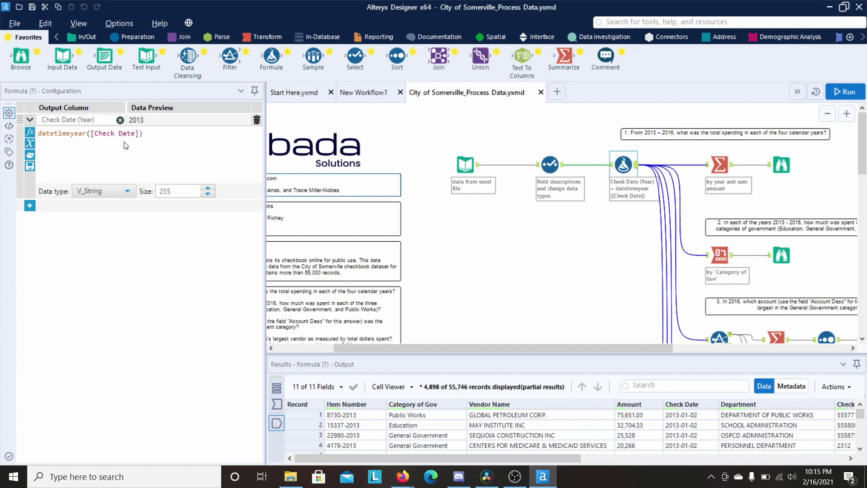
{"action": "left_click", "coordinate": [556, 163]}
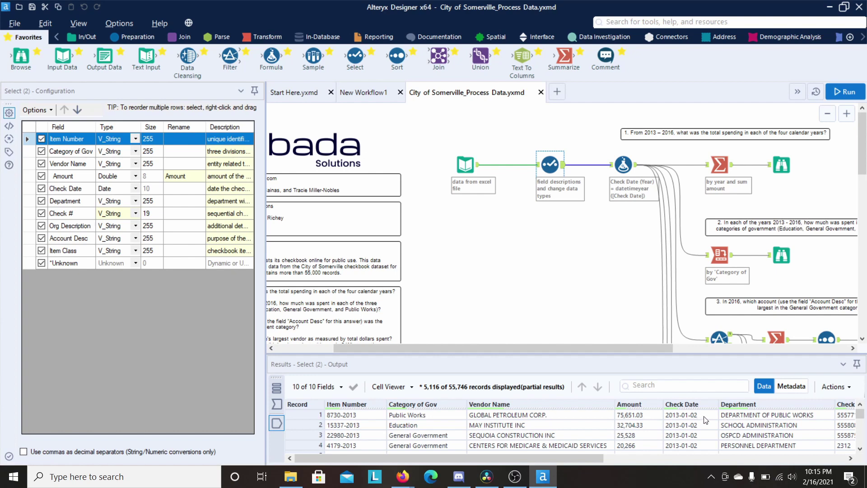
{"action": "left_click", "coordinate": [623, 165]}
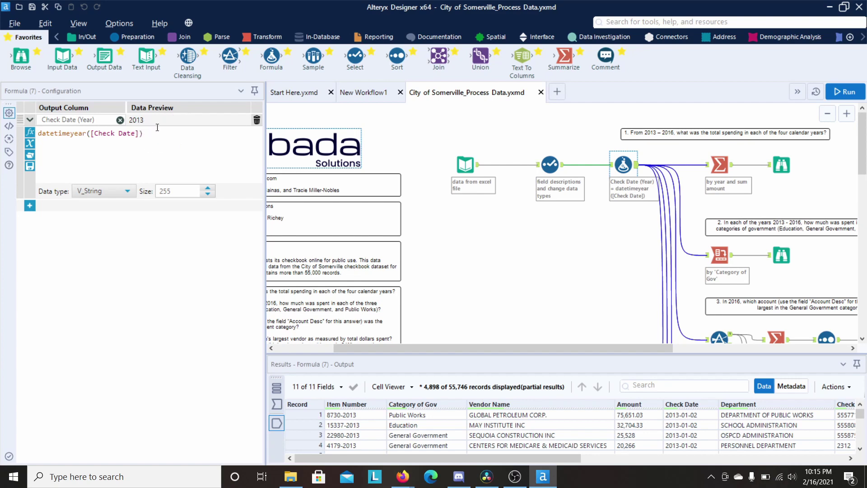
Step: Examine question 1's Summarize configuration and the browsed spending totals by year
{"action": "left_click", "coordinate": [720, 166]}
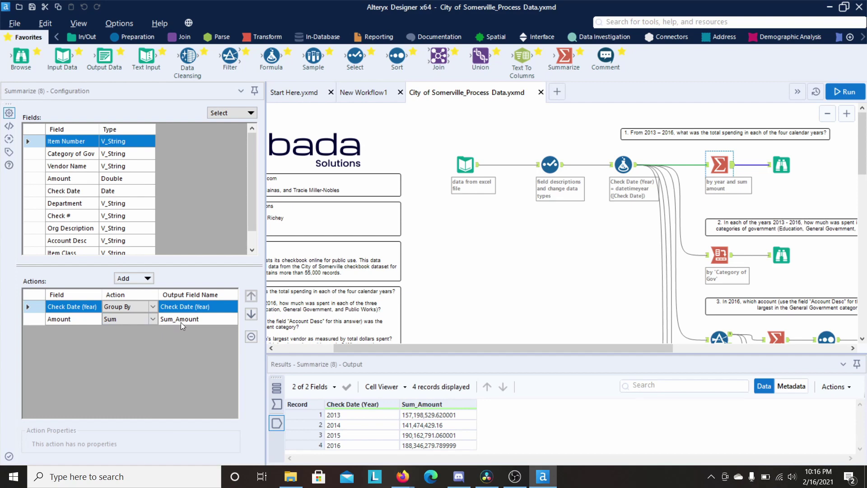
{"action": "left_click", "coordinate": [783, 164]}
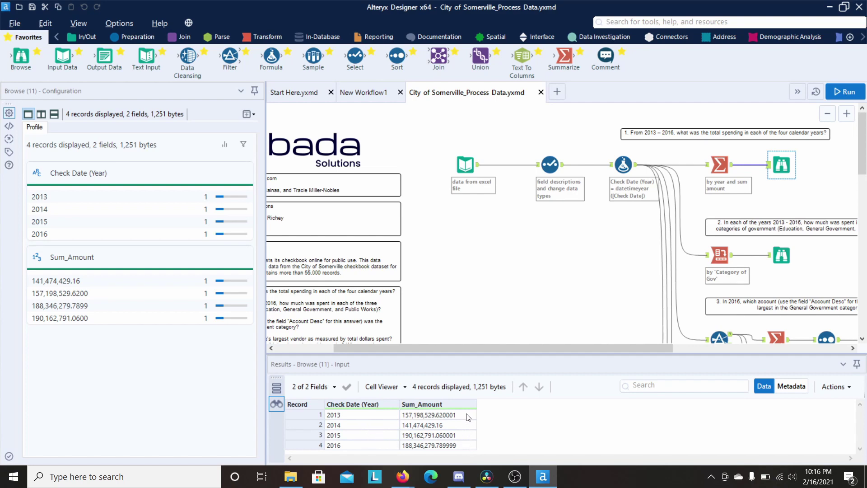
Step: Examine question 2's Cross Tab grouping, column headers and aggregation methods, along with its browsed output by government category
{"action": "left_click_drag", "start_coordinate": [629, 347], "coordinate": [725, 346]}
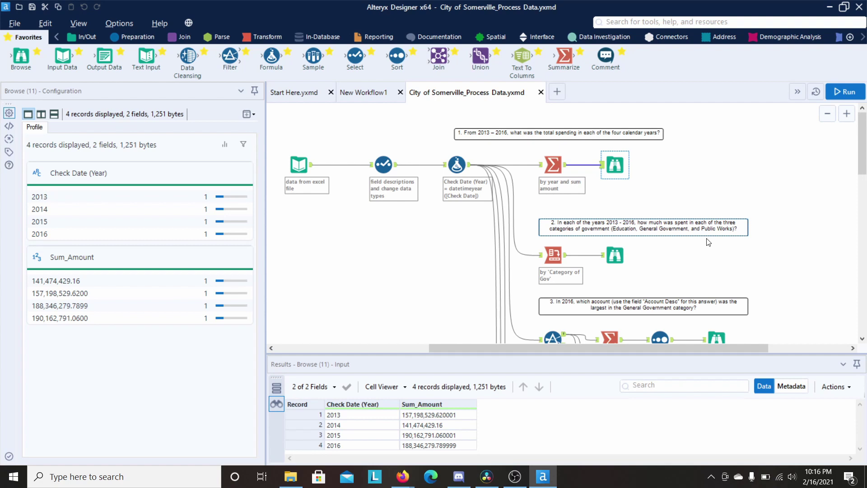
{"action": "left_click", "coordinate": [557, 256]}
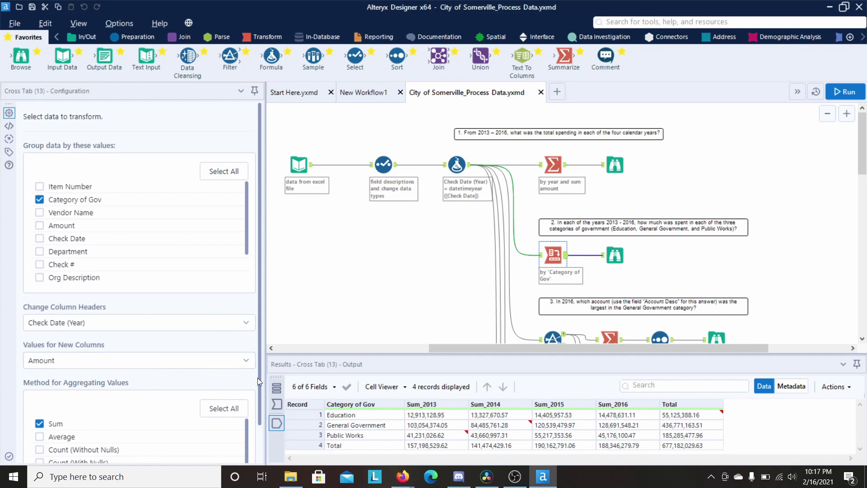
{"action": "left_click_drag", "start_coordinate": [259, 378], "coordinate": [259, 419]}
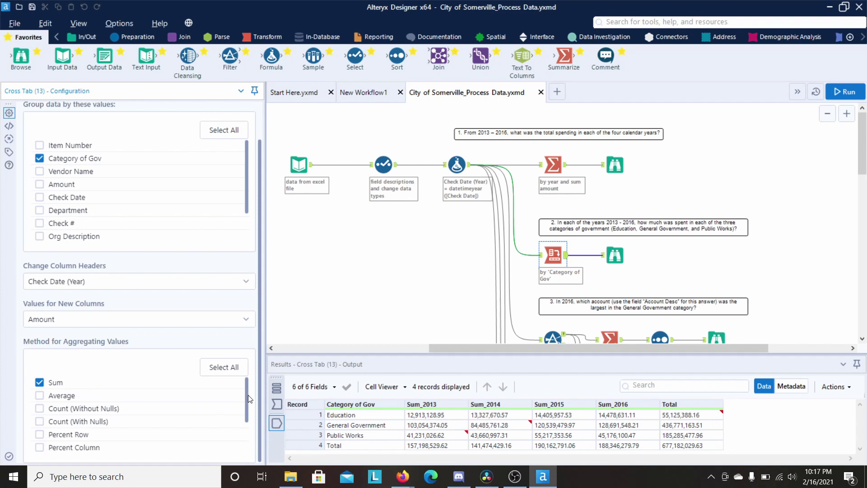
{"action": "left_click_drag", "start_coordinate": [247, 395], "coordinate": [243, 429]}
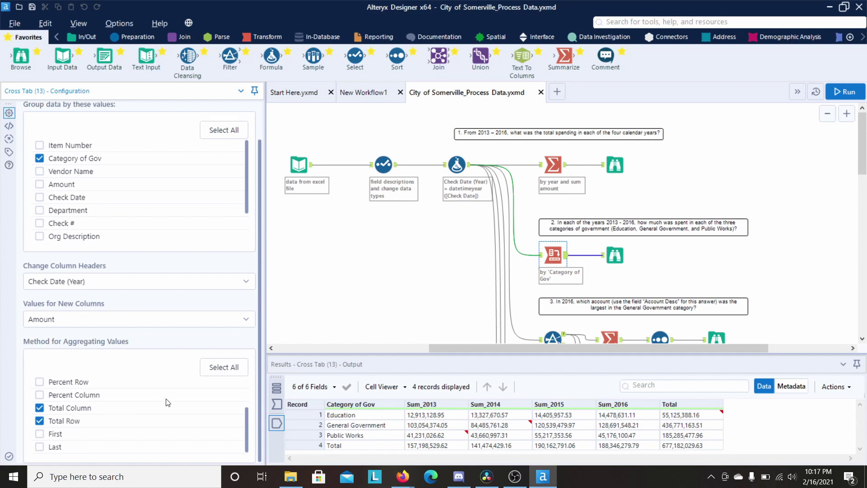
{"action": "left_click", "coordinate": [611, 261]}
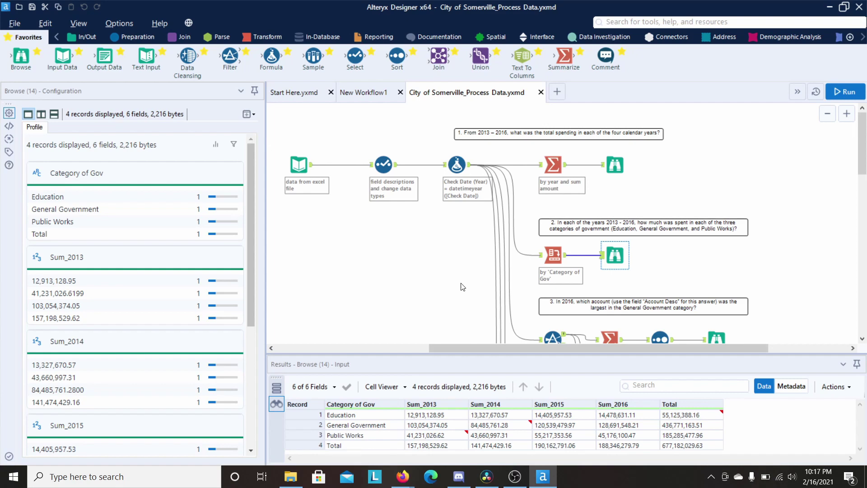
Step: Examine question 3's Check Date (Year) filter and its available comparison operators, keeping Equals selected
{"action": "scroll", "coordinate": [460, 277], "scroll_direction": "down", "scroll_amount": 5}
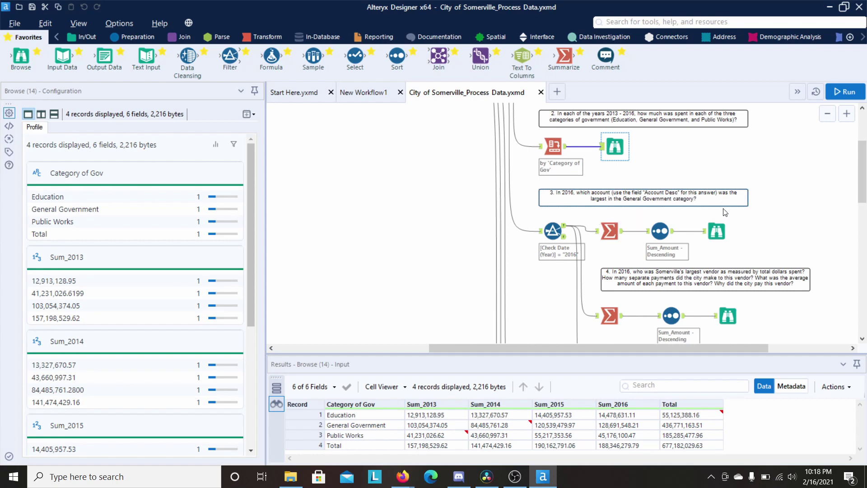
{"action": "left_click", "coordinate": [553, 231]}
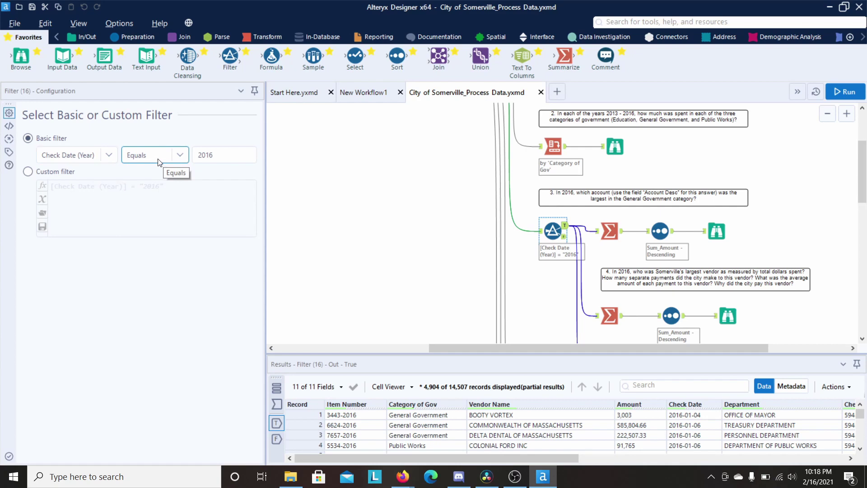
{"action": "left_click", "coordinate": [173, 157]}
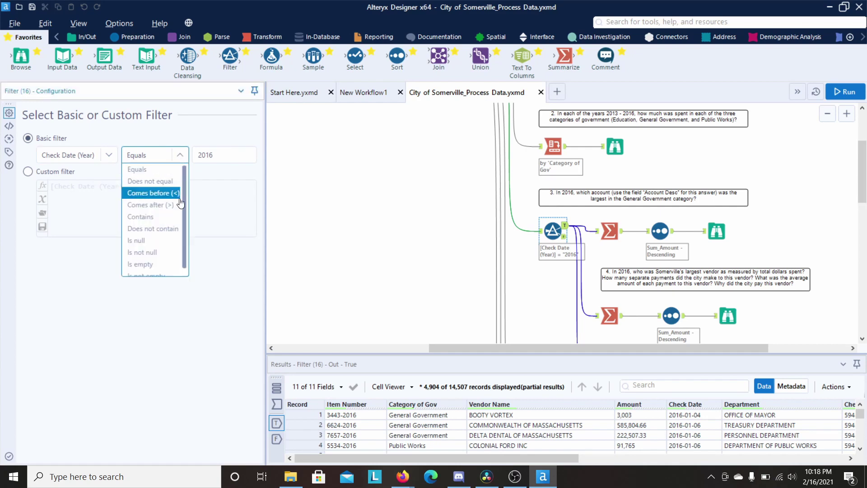
{"action": "left_click", "coordinate": [170, 169]}
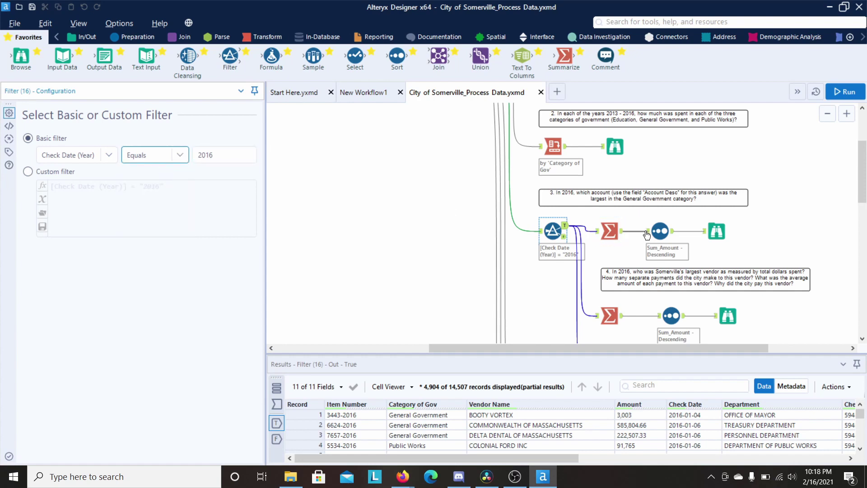
Step: Compare the check dates of the records in the 2016 filter's False and True outputs
{"action": "left_click", "coordinate": [564, 237]}
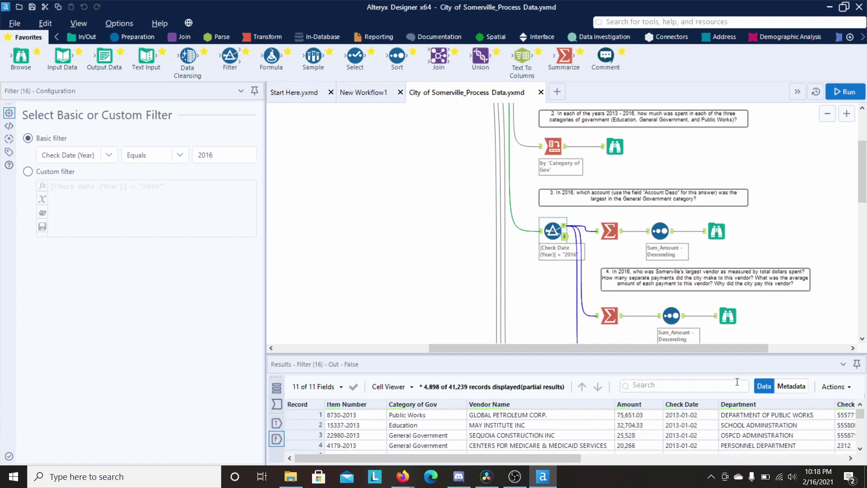
{"action": "scroll", "coordinate": [708, 429], "scroll_direction": "down", "scroll_amount": 20}
{"action": "scroll", "coordinate": [708, 430], "scroll_direction": "down", "scroll_amount": 20}
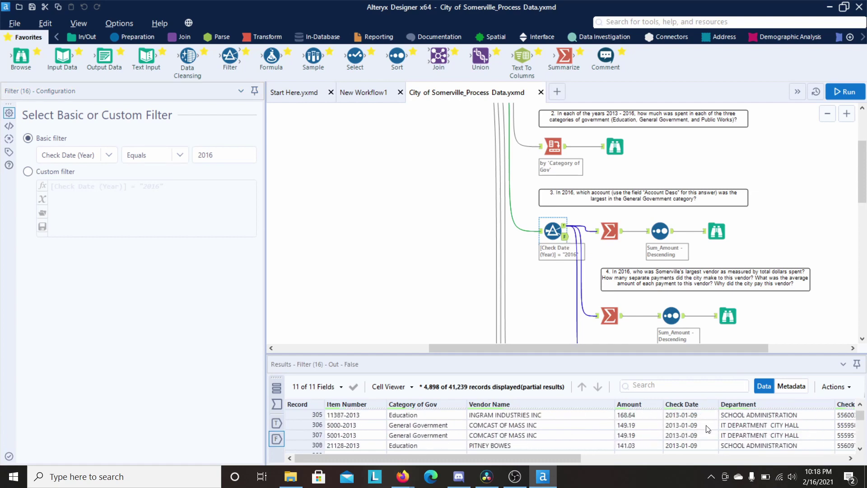
{"action": "scroll", "coordinate": [708, 429], "scroll_direction": "down", "scroll_amount": 20}
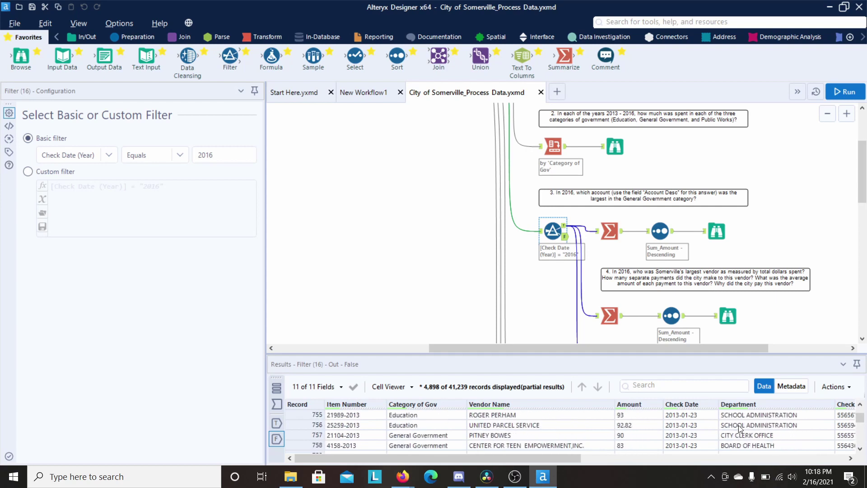
{"action": "mouse_move", "coordinate": [862, 426]}
{"action": "left_mouse_down"}
{"action": "mouse_move", "coordinate": [862, 461]}
{"action": "mouse_move", "coordinate": [859, 412]}
{"action": "left_mouse_up"}
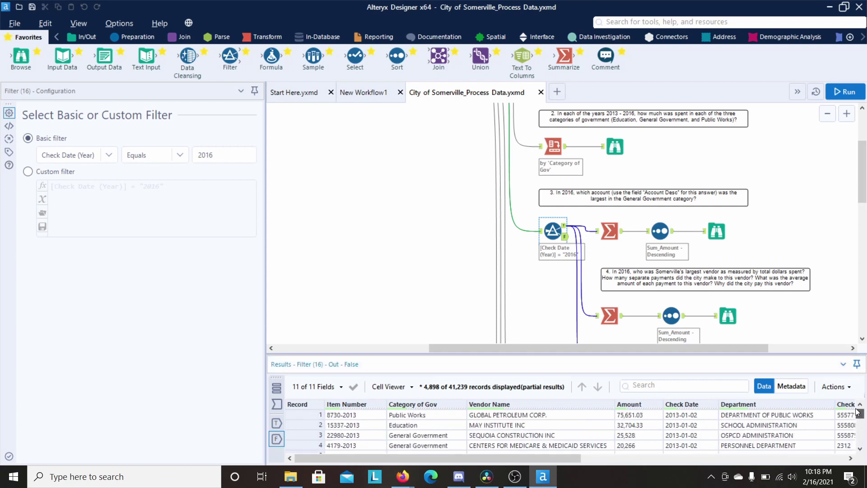
{"action": "left_click", "coordinate": [565, 225]}
{"action": "left_click", "coordinate": [597, 319]}
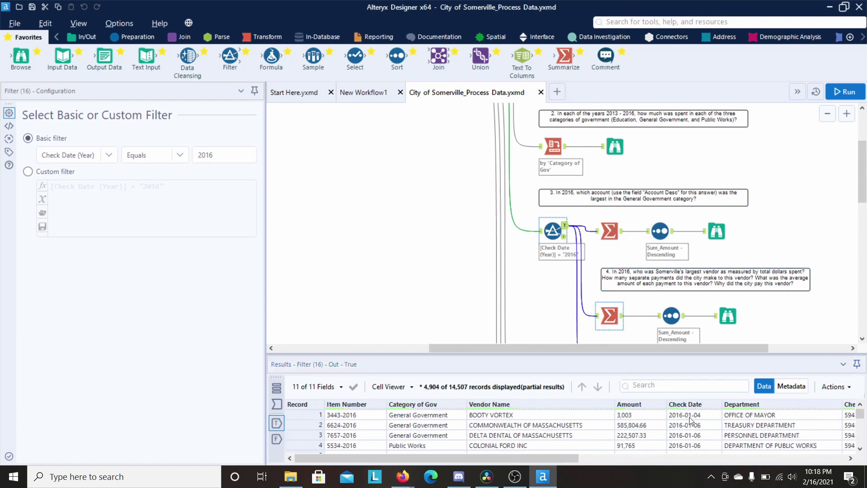
{"action": "mouse_move", "coordinate": [860, 414]}
{"action": "left_mouse_down"}
{"action": "mouse_move", "coordinate": [866, 452]}
{"action": "mouse_move", "coordinate": [858, 411]}
{"action": "left_mouse_up"}
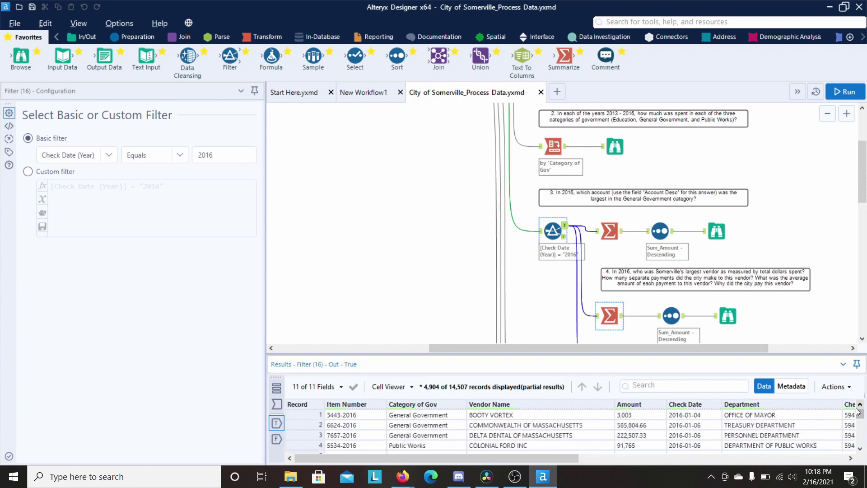
Step: Examine question 3's Summarize grouping by Account Desc with summed Amount, and look through its output records
{"action": "left_click", "coordinate": [610, 230]}
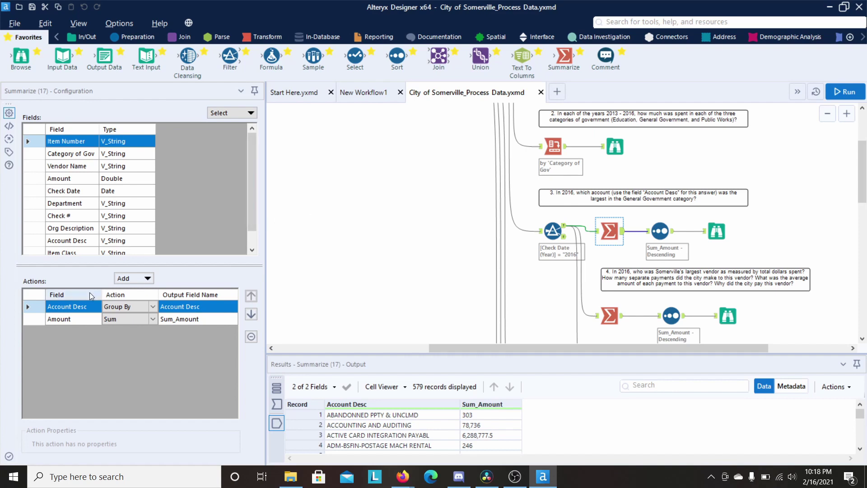
{"action": "left_click", "coordinate": [122, 310]}
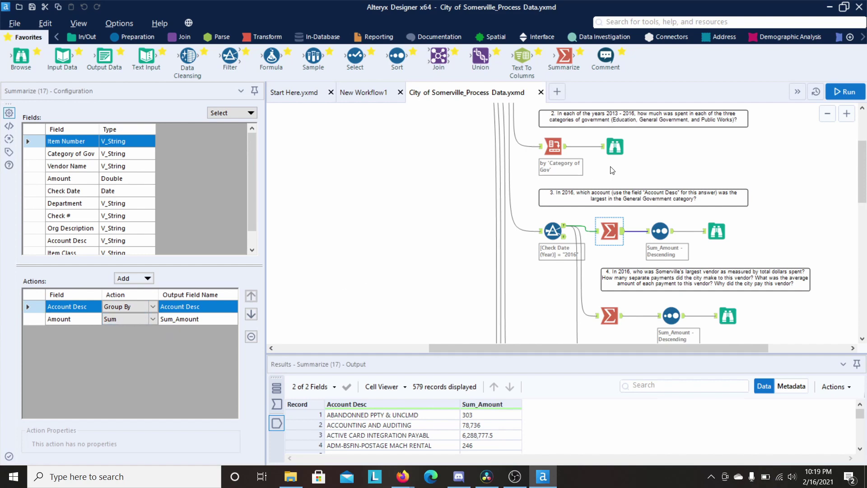
{"action": "left_click", "coordinate": [625, 233]}
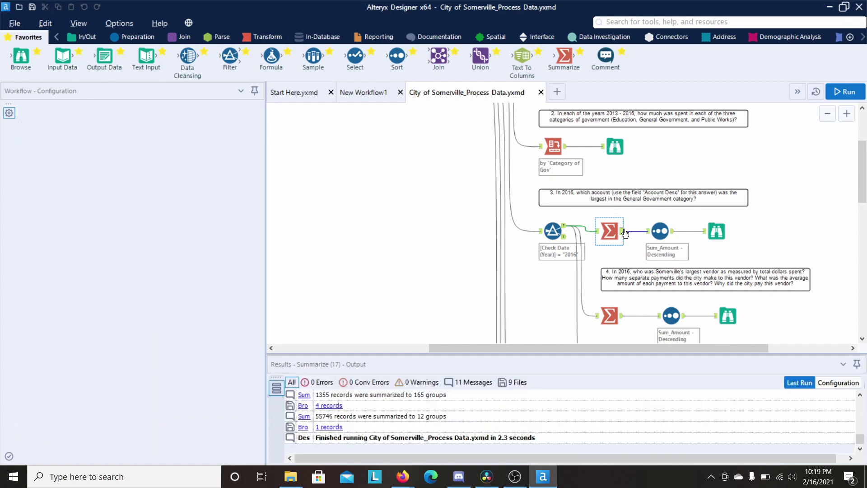
{"action": "left_click", "coordinate": [615, 233]}
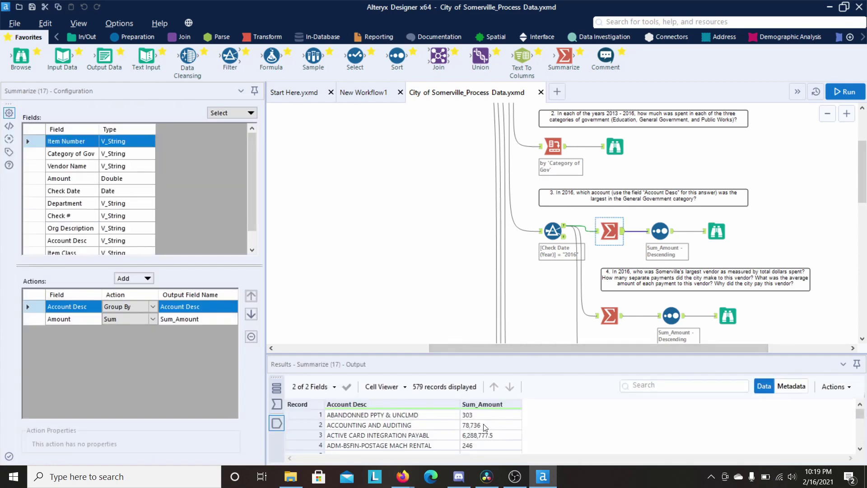
{"action": "scroll", "coordinate": [485, 427], "scroll_direction": "down", "scroll_amount": 20}
{"action": "scroll", "coordinate": [486, 427], "scroll_direction": "up", "scroll_amount": 4}
{"action": "scroll", "coordinate": [485, 428], "scroll_direction": "up", "scroll_amount": 4}
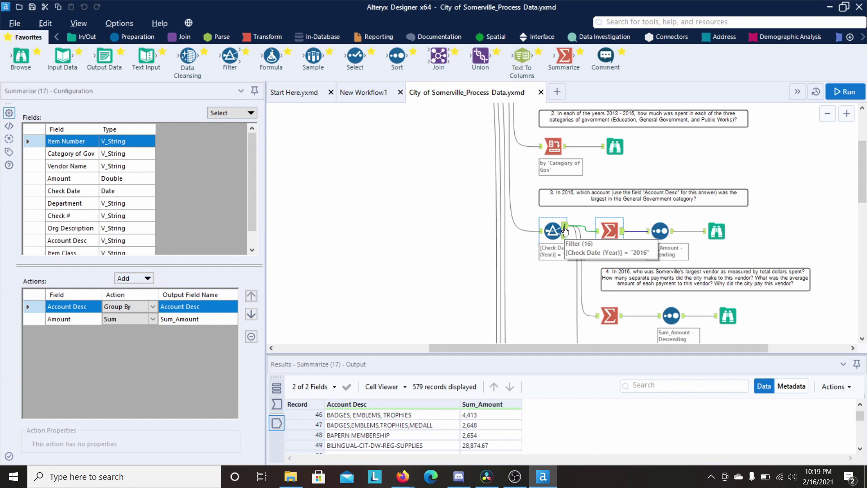
Step: Examine question 3's Sort field and order, and review the largest accounts in the sorted and browsed output
{"action": "left_click", "coordinate": [660, 228]}
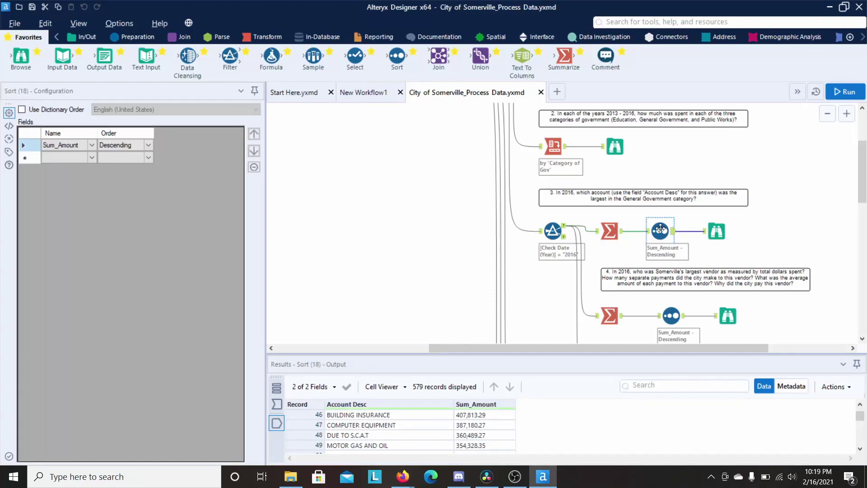
{"action": "left_click", "coordinate": [86, 146]}
{"action": "left_click", "coordinate": [127, 151]}
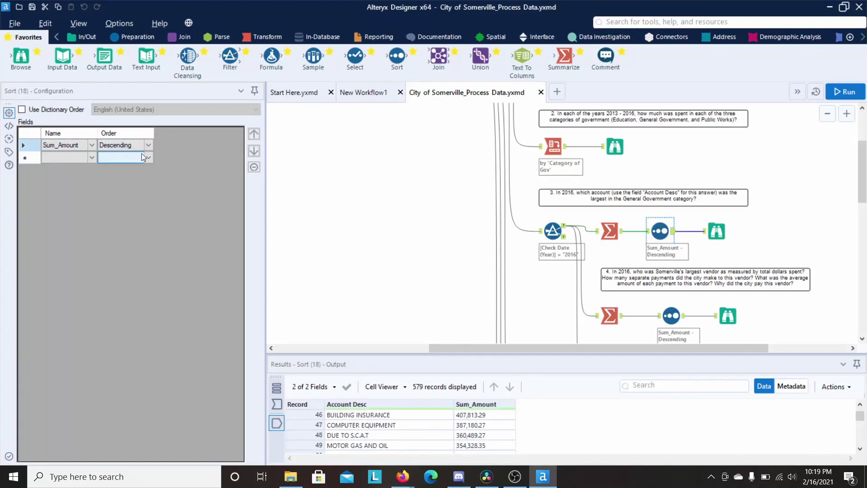
{"action": "scroll", "coordinate": [488, 432], "scroll_direction": "up", "scroll_amount": 15}
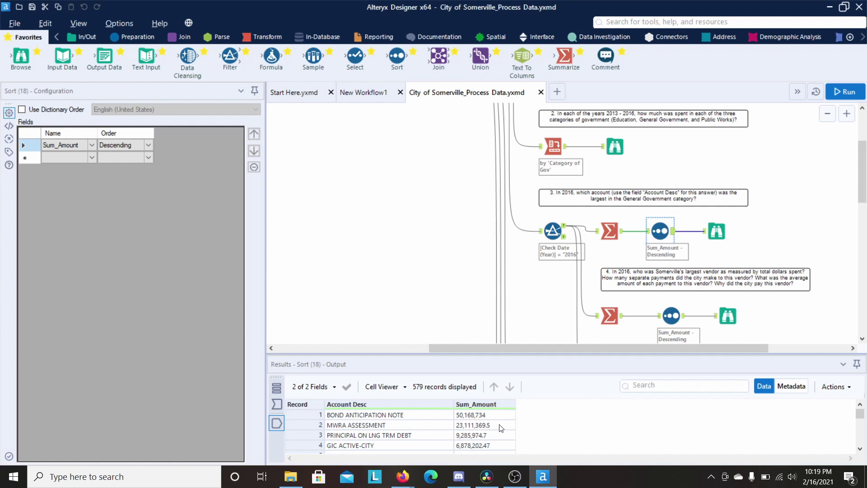
{"action": "left_click", "coordinate": [718, 227]}
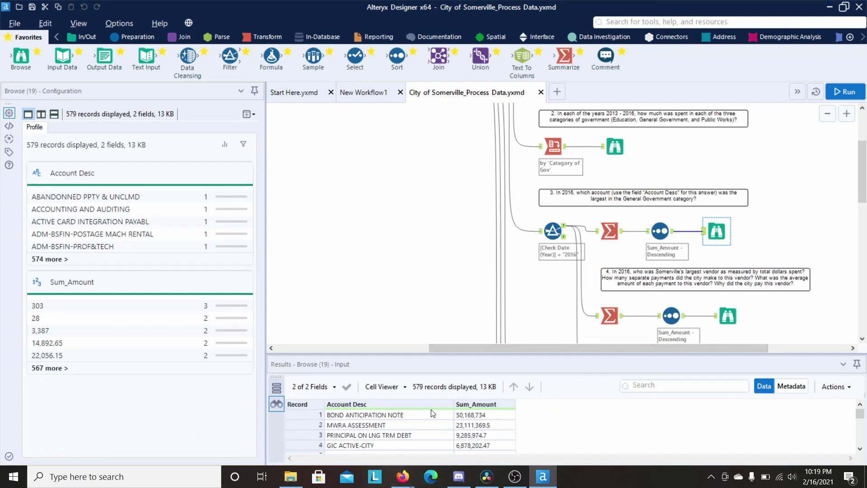
Step: Examine question 4's Summarize actions on Vendor Name and Amount, comparing the count, average and sum columns in its output
{"action": "scroll", "coordinate": [477, 264], "scroll_direction": "down", "scroll_amount": 2}
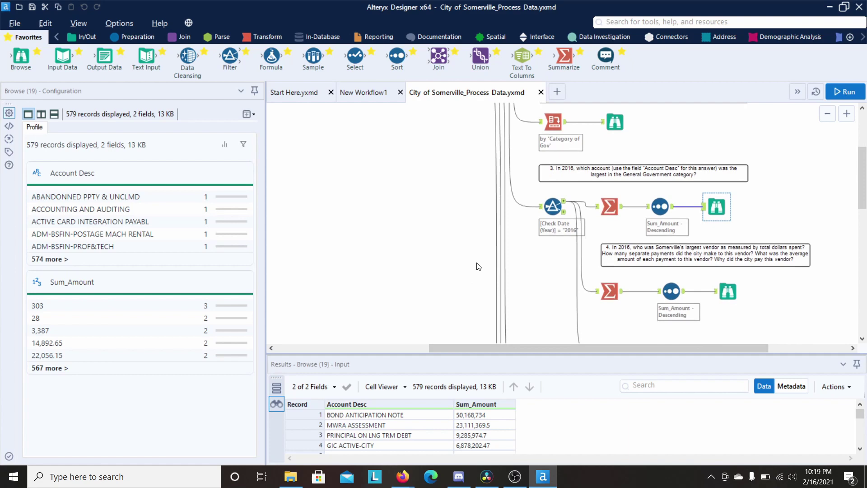
{"action": "scroll", "coordinate": [479, 267], "scroll_direction": "down", "scroll_amount": 1}
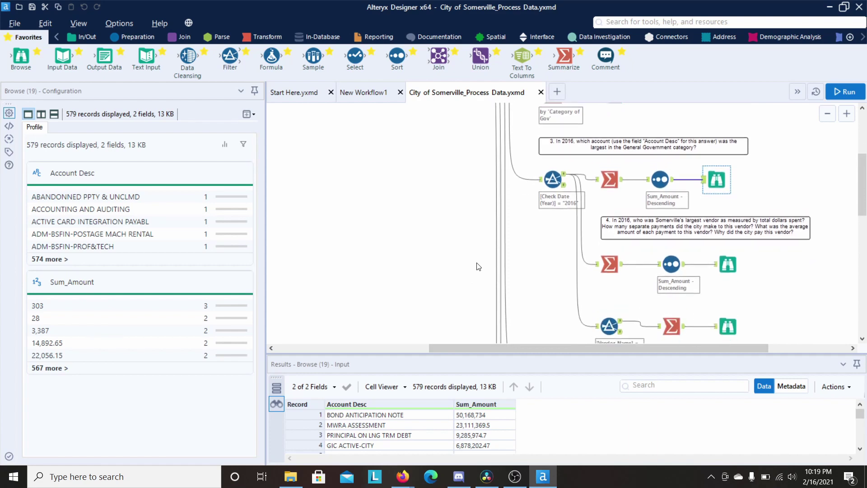
{"action": "scroll", "coordinate": [479, 267], "scroll_direction": "down", "scroll_amount": 3}
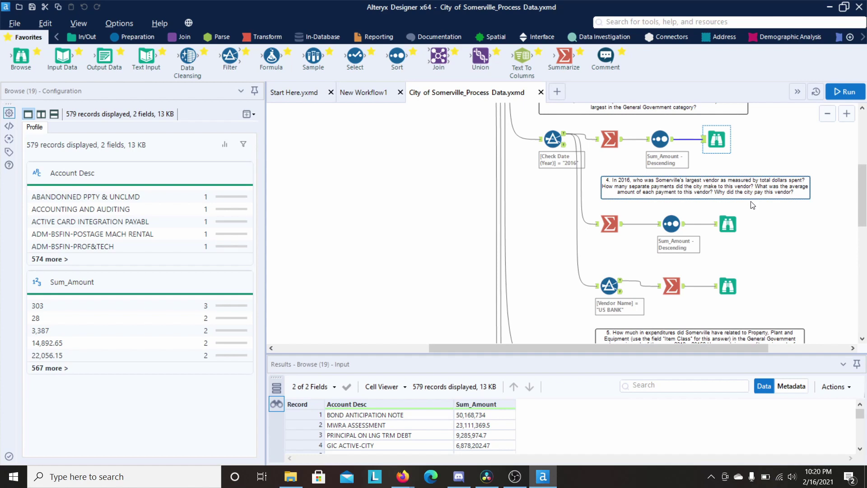
{"action": "left_click", "coordinate": [611, 223]}
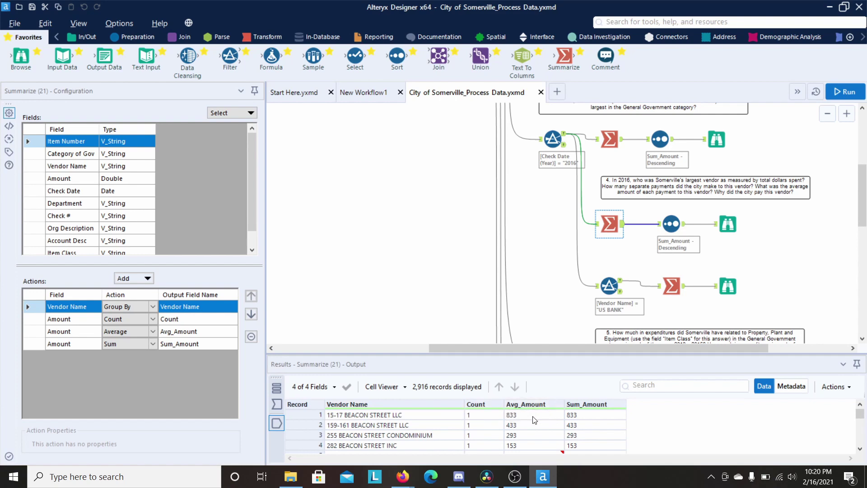
{"action": "scroll", "coordinate": [537, 422], "scroll_direction": "down", "scroll_amount": 18}
{"action": "scroll", "coordinate": [535, 428], "scroll_direction": "up", "scroll_amount": 3}
{"action": "scroll", "coordinate": [535, 428], "scroll_direction": "up", "scroll_amount": 17}
{"action": "left_click", "coordinate": [387, 425]}
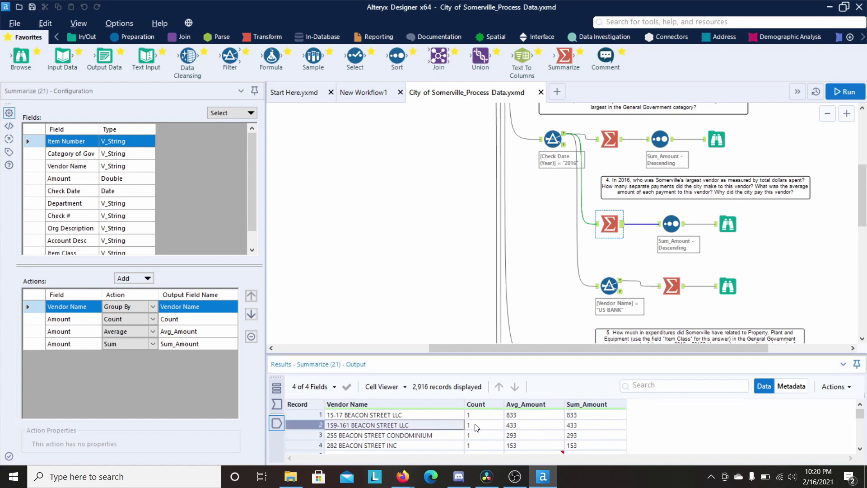
{"action": "left_click", "coordinate": [516, 426]}
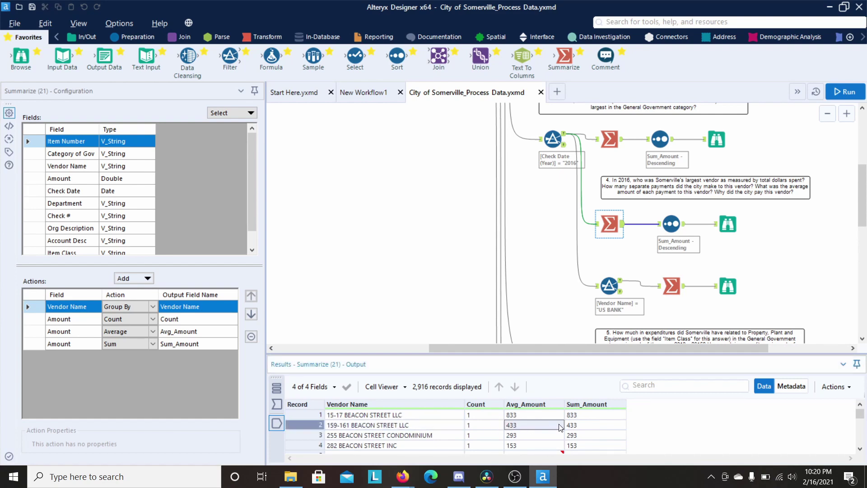
{"action": "left_click", "coordinate": [590, 427]}
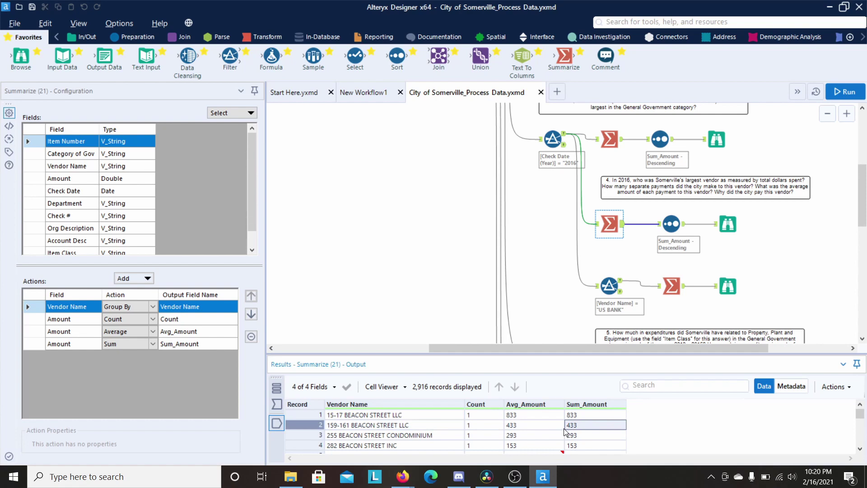
Step: Examine question 4's Sort field and order, and read the payment count of the top vendor
{"action": "left_click", "coordinate": [661, 227]}
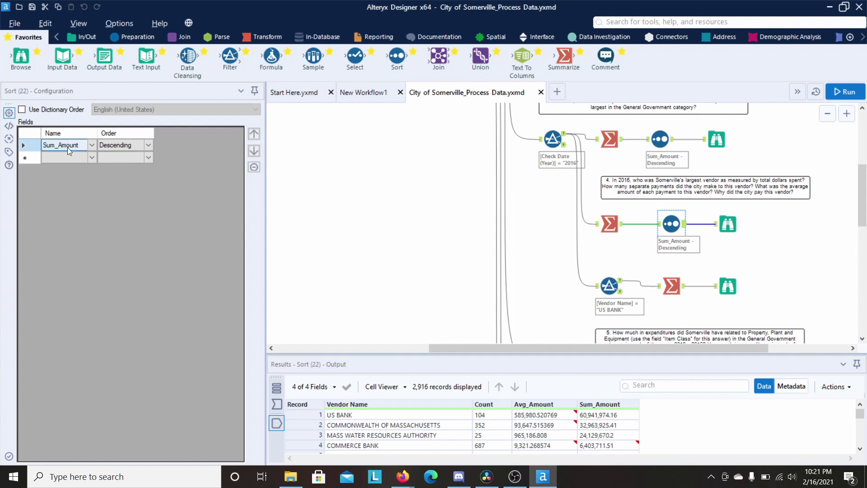
{"action": "left_click", "coordinate": [113, 145]}
{"action": "left_click", "coordinate": [492, 419]}
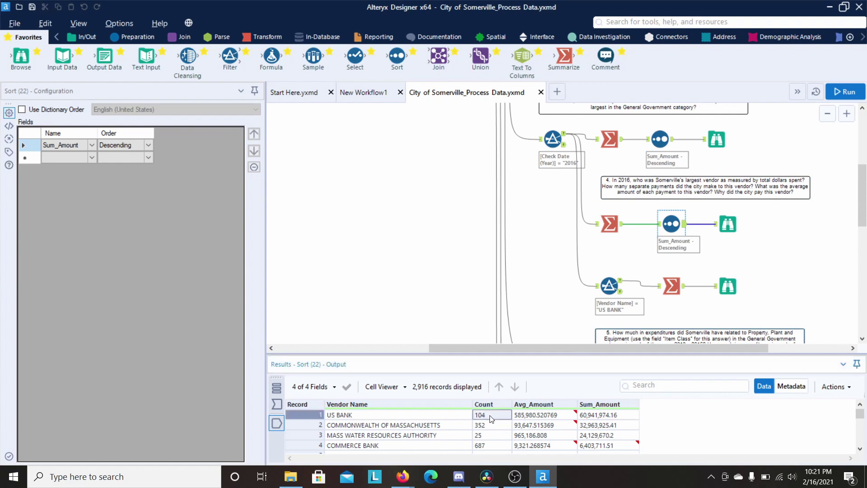
Step: Retrace question 4's branch from the 2016 filter's True output through Summarize and Sort to the browsed vendor totals
{"action": "left_click", "coordinate": [564, 137]}
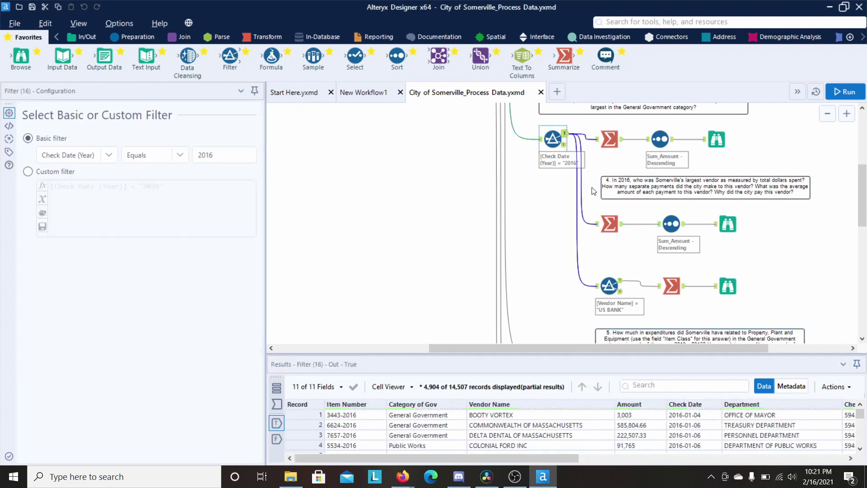
{"action": "left_click", "coordinate": [616, 230]}
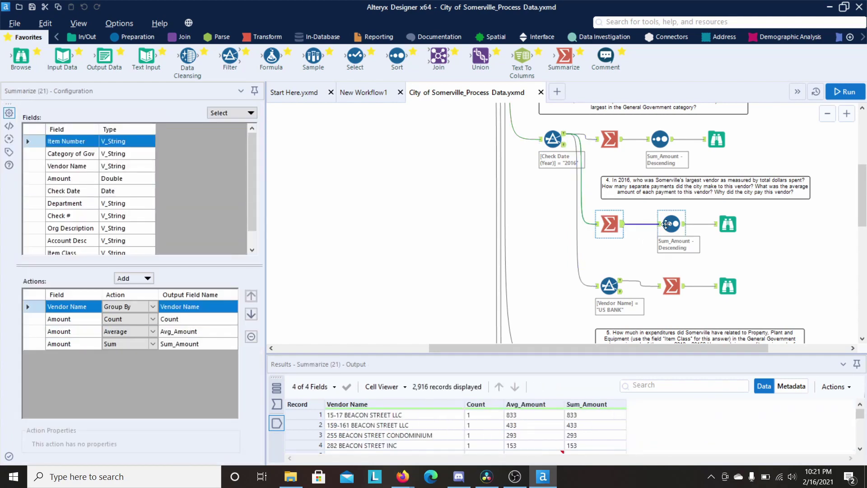
{"action": "left_click", "coordinate": [670, 224]}
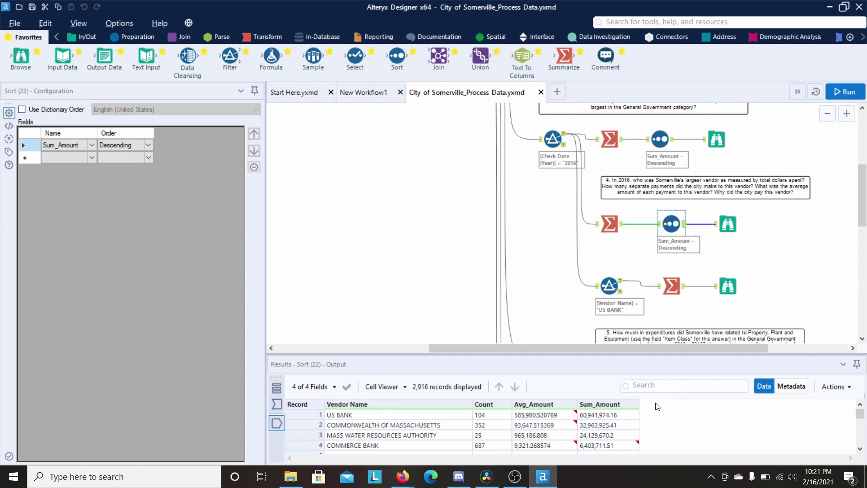
{"action": "left_click", "coordinate": [733, 225]}
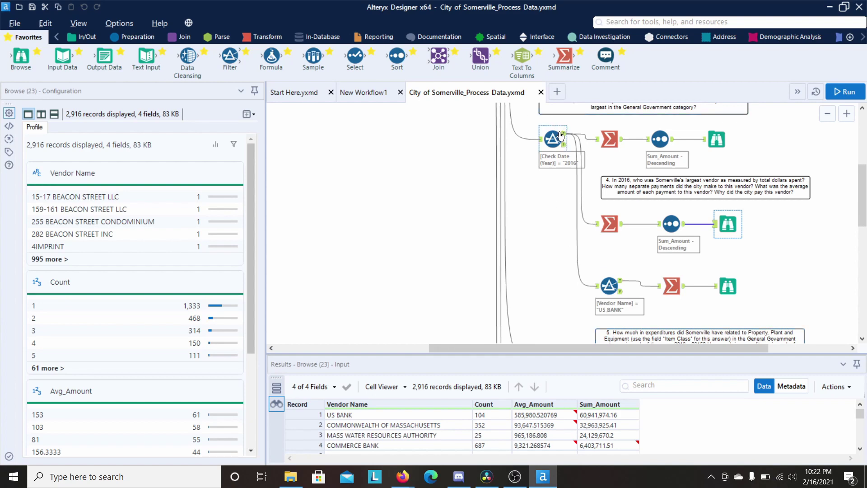
Step: Connect a Browse tool to the 2016 filter's False output and run the workflow
{"action": "left_click", "coordinate": [566, 147]}
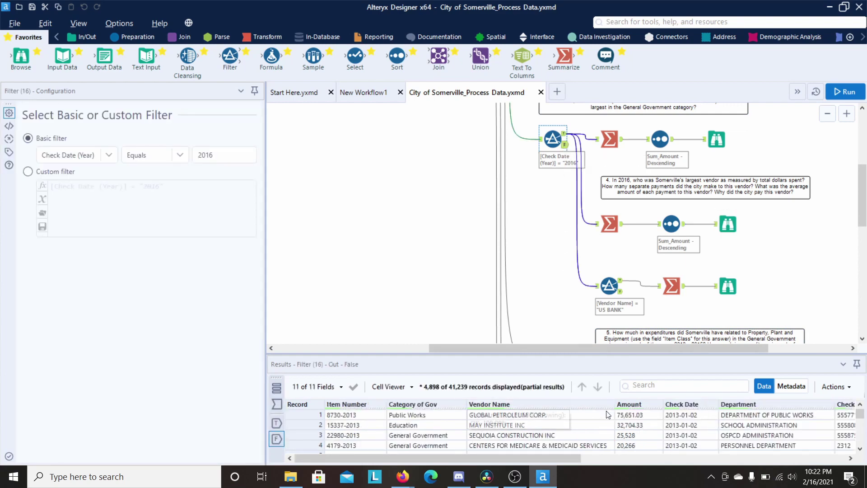
{"action": "scroll", "coordinate": [608, 415], "scroll_direction": "down", "scroll_amount": 20}
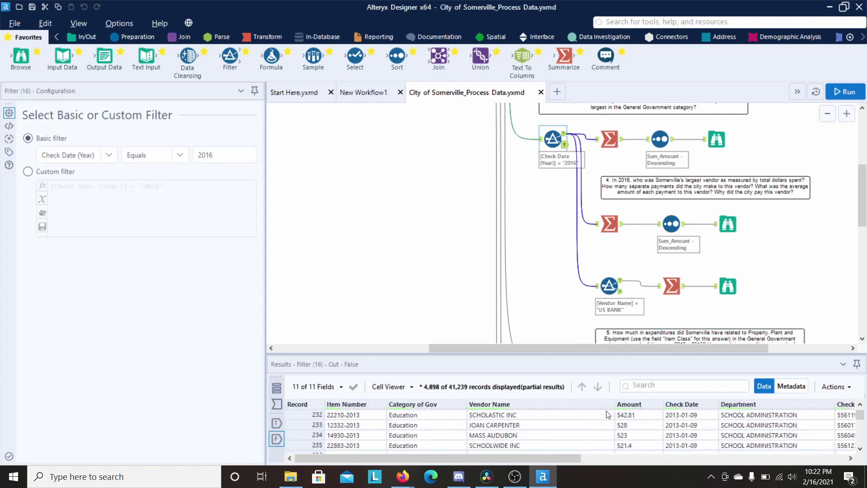
{"action": "mouse_move", "coordinate": [435, 394]}
{"action": "left_click_drag", "start_coordinate": [21, 56], "coordinate": [555, 189]}
{"action": "left_click", "coordinate": [845, 92]}
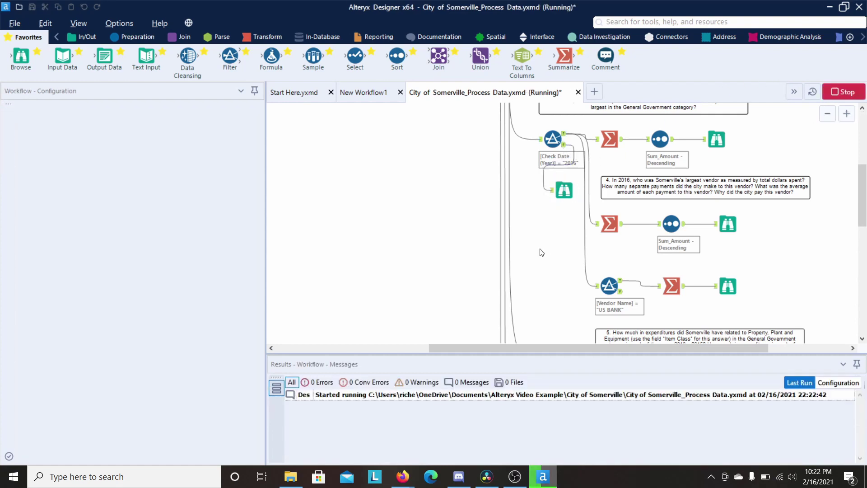
Step: Examine the check dates in the new Browse tool's full record set, down to the last record
{"action": "left_click", "coordinate": [565, 194]}
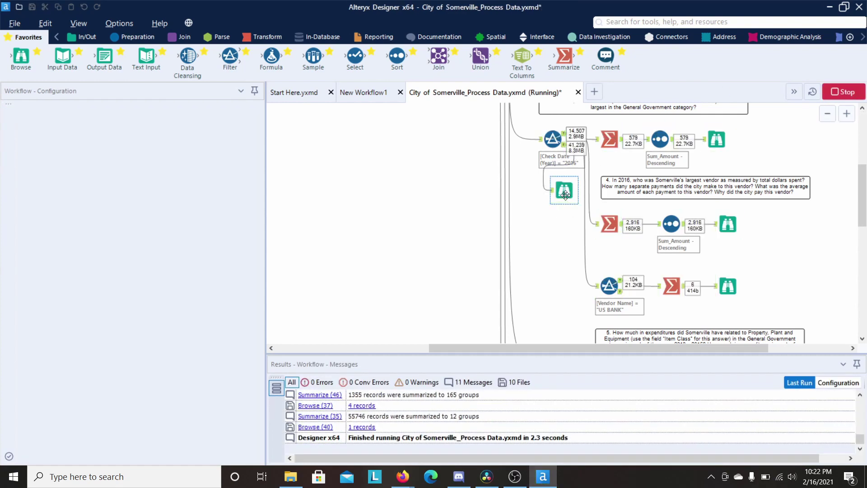
{"action": "left_click", "coordinate": [530, 283]}
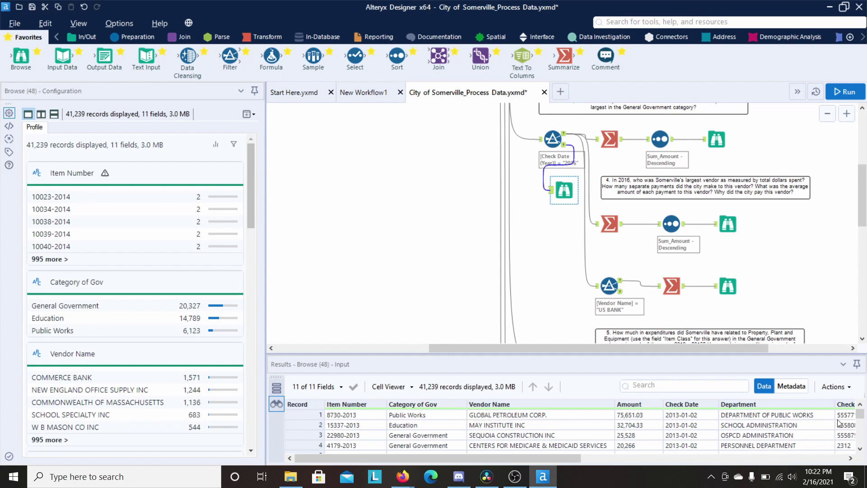
{"action": "left_click_drag", "start_coordinate": [859, 414], "coordinate": [860, 440]}
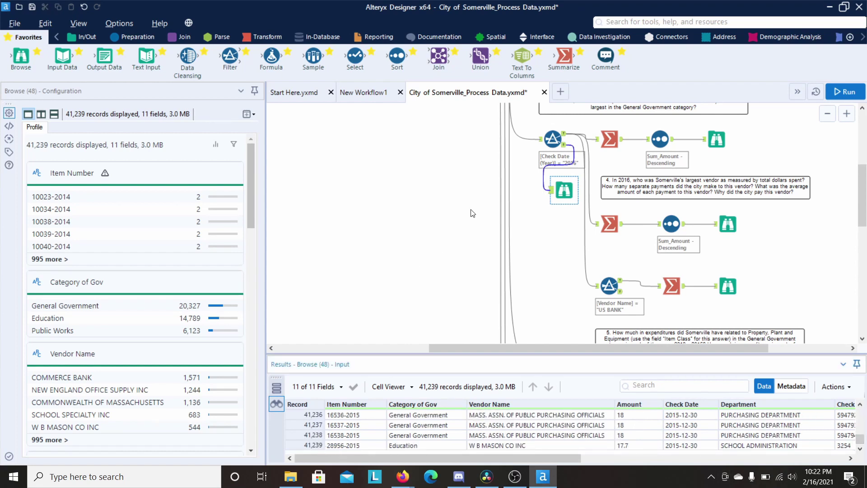
Step: Delete the Browse tool from the 2016 filter's False output and return to question 4's browsed vendor totals
{"action": "left_click", "coordinate": [562, 189]}
{"action": "key", "text": "Delete"}
{"action": "left_click", "coordinate": [728, 224]}
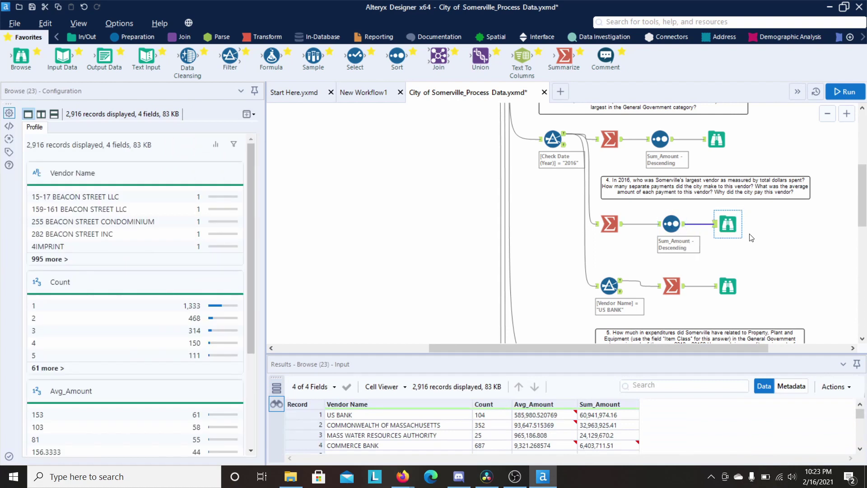
Step: Examine question 4's Vendor Name filter for US BANK and look through the records in its True output
{"action": "scroll", "coordinate": [747, 250], "scroll_direction": "down", "scroll_amount": 4}
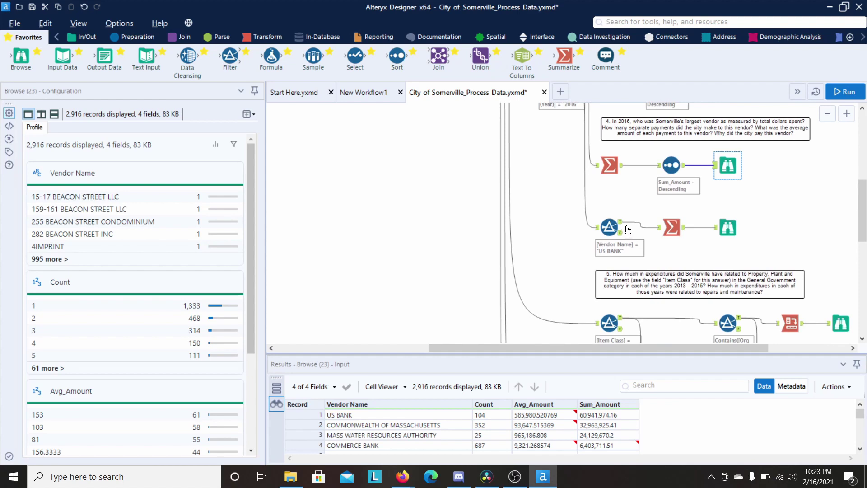
{"action": "left_click", "coordinate": [611, 225]}
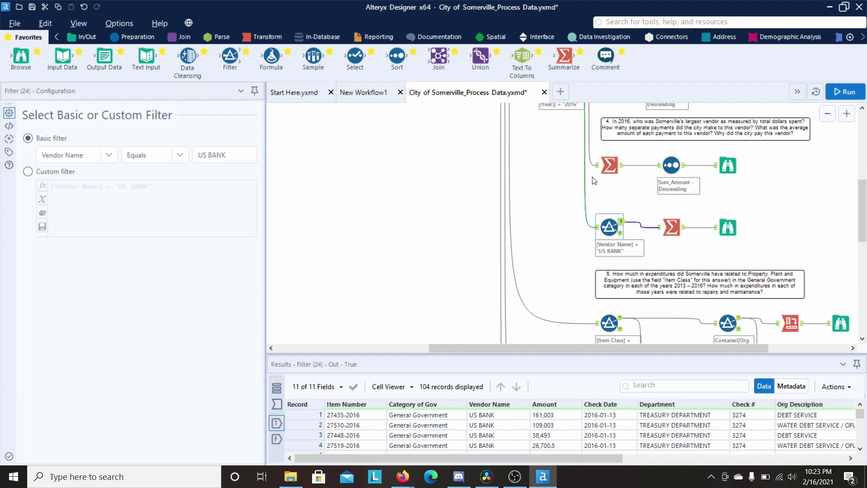
{"action": "scroll", "coordinate": [549, 187], "scroll_direction": "up", "scroll_amount": 2}
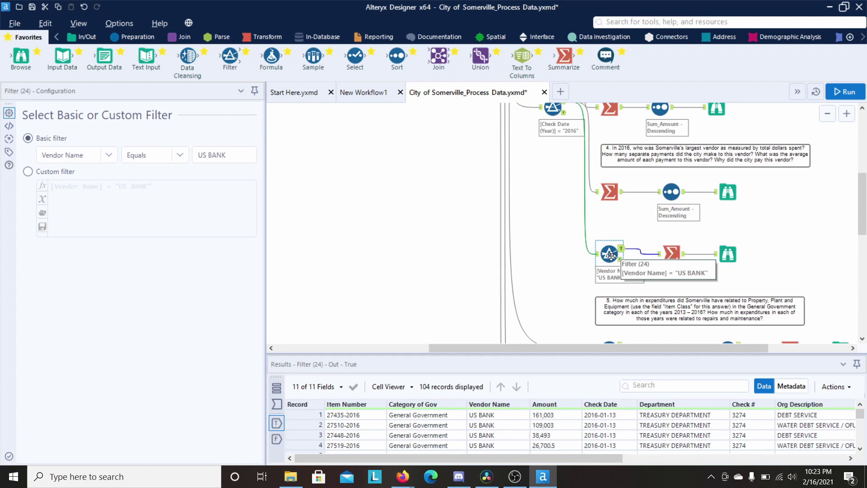
{"action": "scroll", "coordinate": [524, 422], "scroll_direction": "down", "scroll_amount": 20}
{"action": "scroll", "coordinate": [484, 428], "scroll_direction": "up", "scroll_amount": 20}
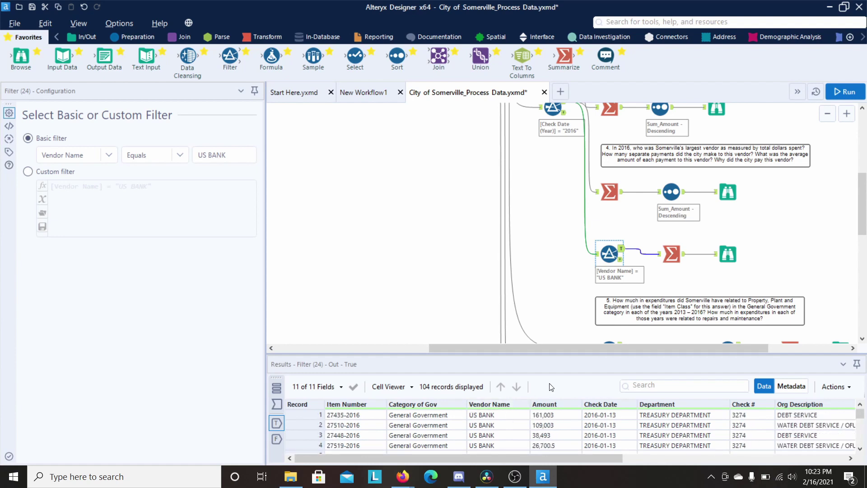
Step: Examine the US BANK Summarize actions and its browsed payment counts, averages and sums by Account Desc
{"action": "left_click", "coordinate": [668, 251]}
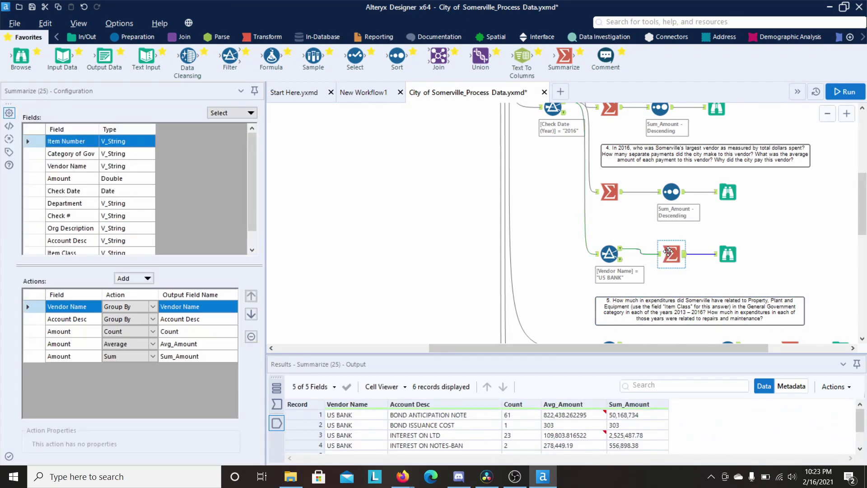
{"action": "left_click", "coordinate": [139, 308]}
{"action": "left_click", "coordinate": [733, 257]}
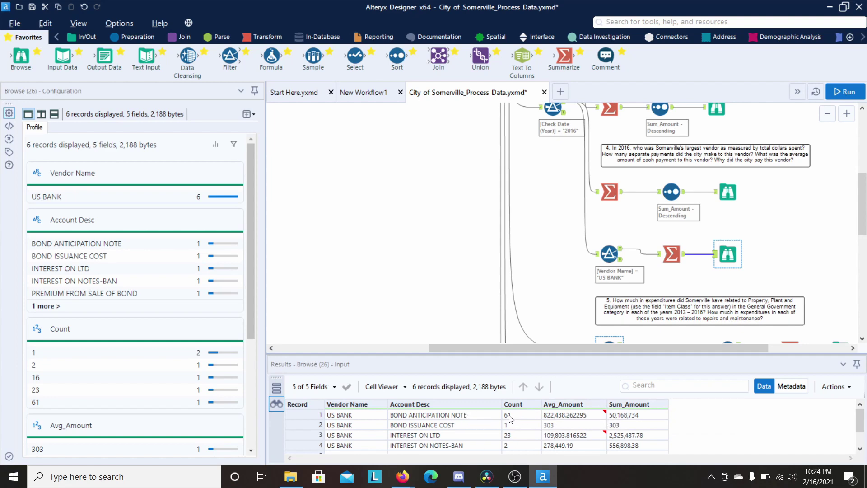
Step: Look through the browsed US BANK records by Account Desc
{"action": "scroll", "coordinate": [513, 423], "scroll_direction": "down", "scroll_amount": 1}
{"action": "scroll", "coordinate": [514, 424], "scroll_direction": "up", "scroll_amount": 1}
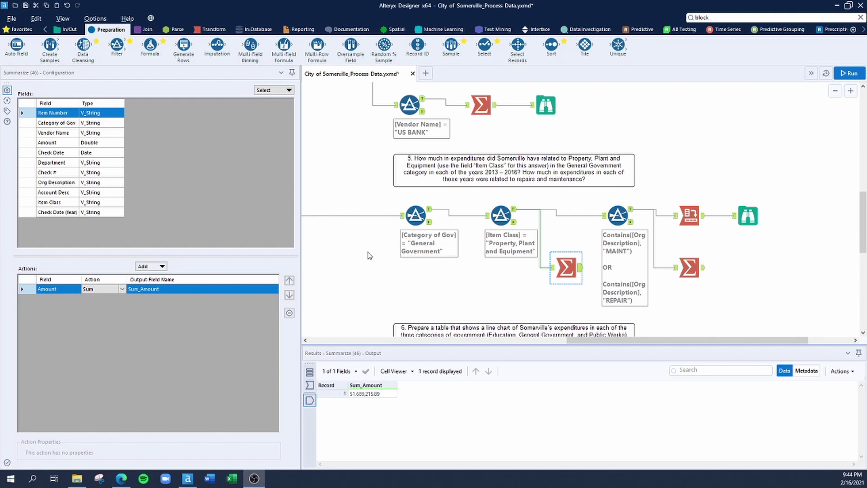
Step: Examine question 5's filters for General Government and Property, Plant and Equipment, and the Summarize tool's Amount sum
{"action": "left_click", "coordinate": [410, 220]}
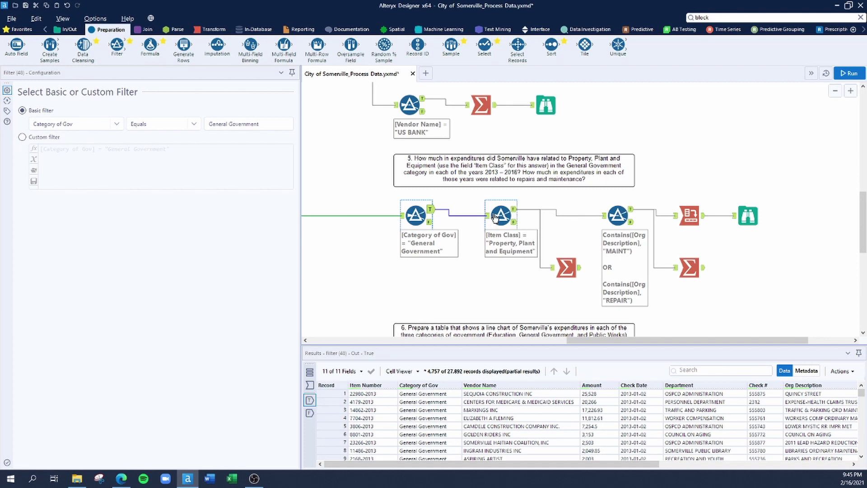
{"action": "left_click", "coordinate": [501, 216]}
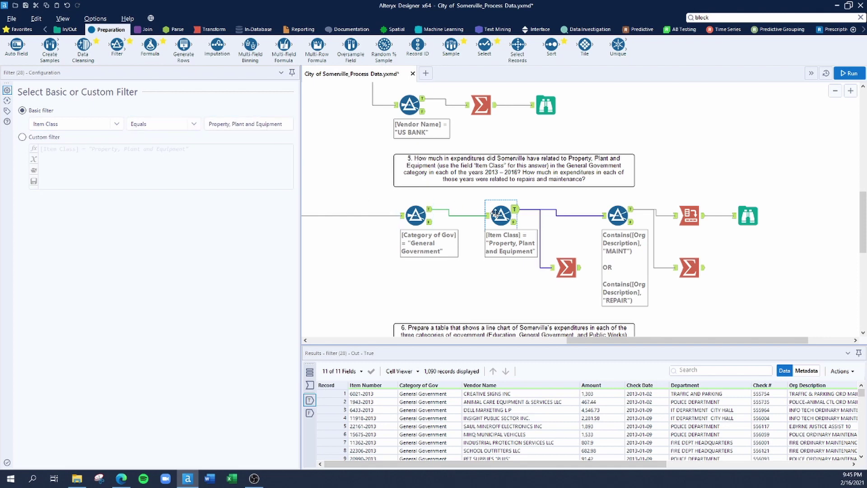
{"action": "left_click", "coordinate": [575, 272]}
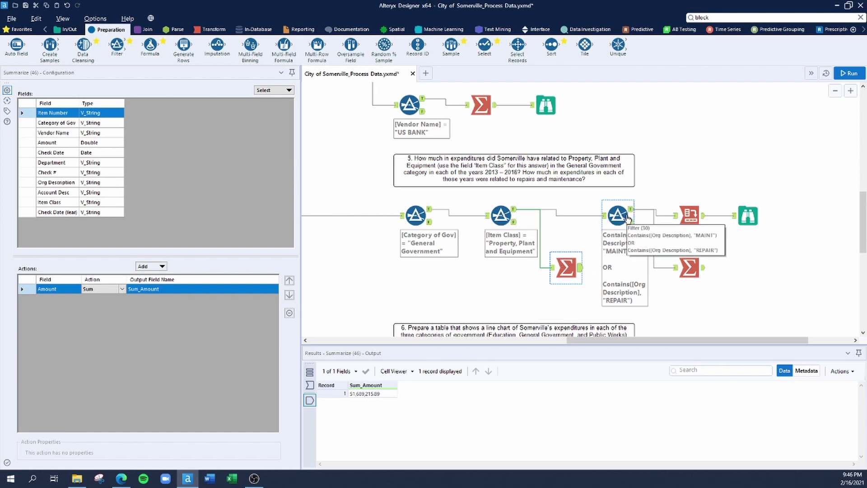
Step: Examine question 5's custom filter for Org Description containing MAINT or REPAIR, and check the Org Description values in its True output
{"action": "left_click", "coordinate": [610, 221]}
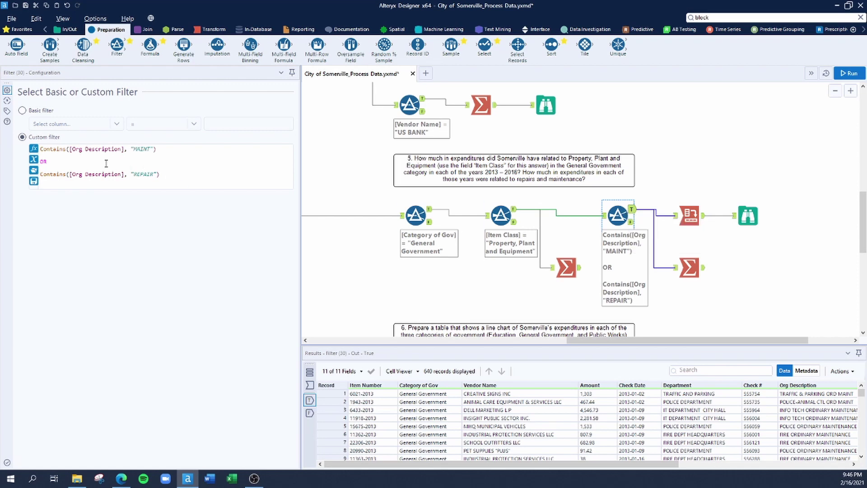
{"action": "left_click_drag", "start_coordinate": [40, 148], "coordinate": [120, 150]}
{"action": "left_click", "coordinate": [72, 150]}
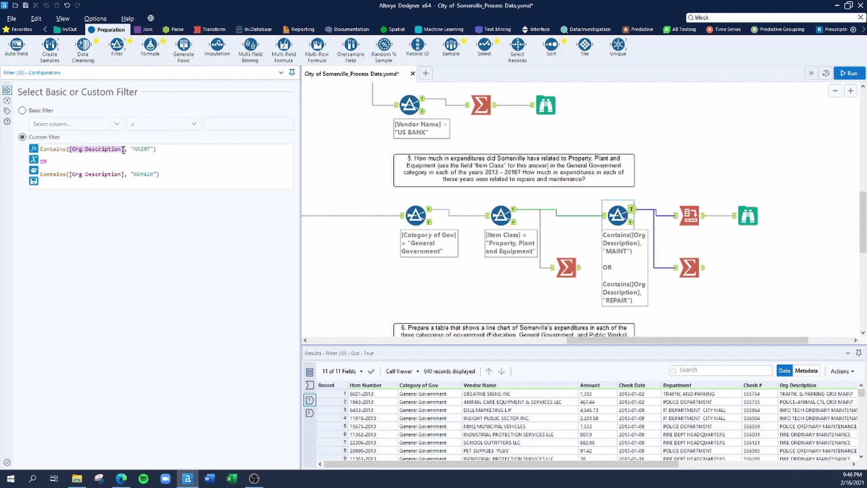
{"action": "left_click_drag", "start_coordinate": [130, 149], "coordinate": [153, 149]}
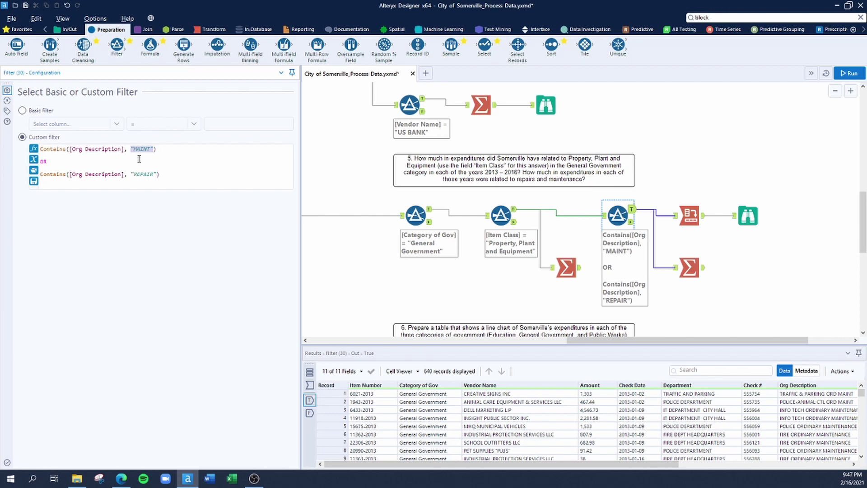
{"action": "left_click_drag", "start_coordinate": [40, 175], "coordinate": [143, 176]}
{"action": "left_click", "coordinate": [104, 176]}
{"action": "left_click_drag", "start_coordinate": [41, 176], "coordinate": [157, 174]}
{"action": "left_click_drag", "start_coordinate": [55, 162], "coordinate": [43, 161]}
{"action": "left_click", "coordinate": [57, 149]}
{"action": "double_click", "coordinate": [52, 162]}
{"action": "left_click_drag", "start_coordinate": [672, 464], "coordinate": [793, 464]}
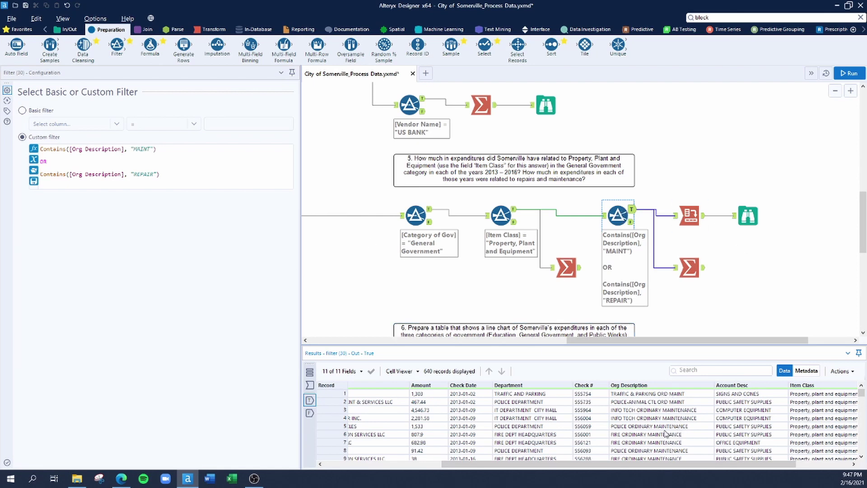
Step: Examine question 5's Cross Tab settings and its yearly Amount sums by Org Description, down to the Total row
{"action": "left_click", "coordinate": [688, 221]}
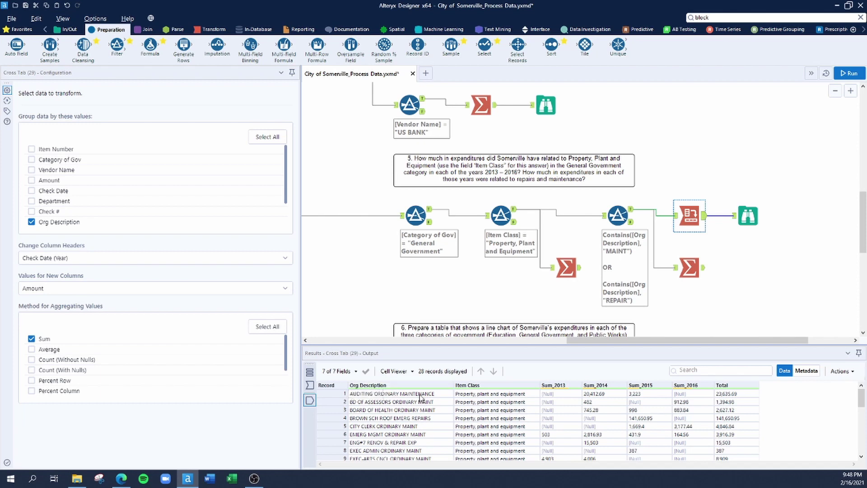
{"action": "scroll", "coordinate": [416, 398], "scroll_direction": "down", "scroll_amount": 2}
{"action": "scroll", "coordinate": [418, 409], "scroll_direction": "up", "scroll_amount": 2}
{"action": "scroll", "coordinate": [428, 425], "scroll_direction": "down", "scroll_amount": 7}
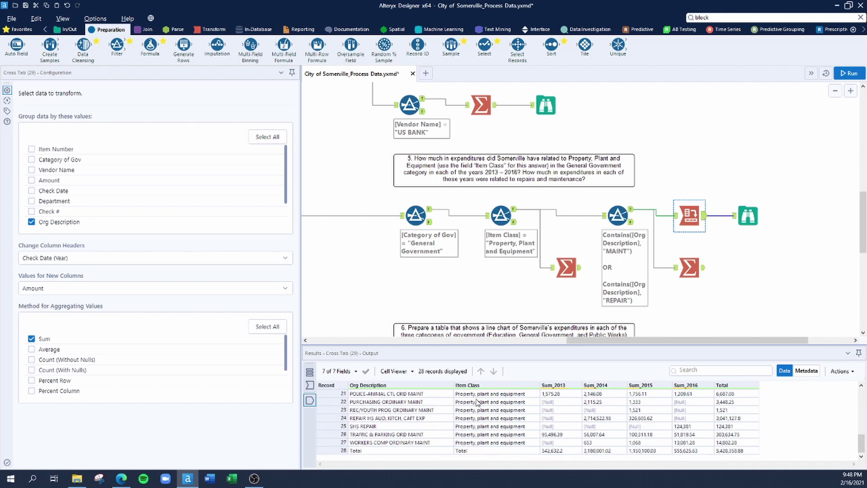
{"action": "scroll", "coordinate": [479, 441], "scroll_direction": "up", "scroll_amount": 7}
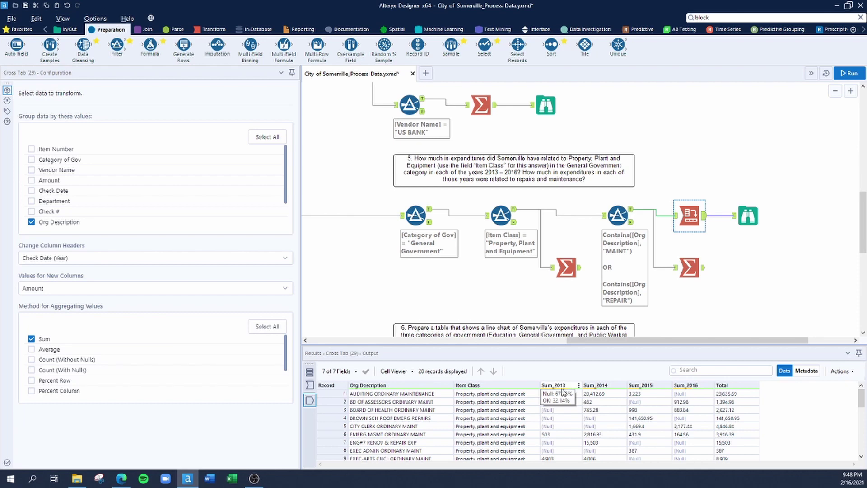
{"action": "mouse_move", "coordinate": [546, 388]}
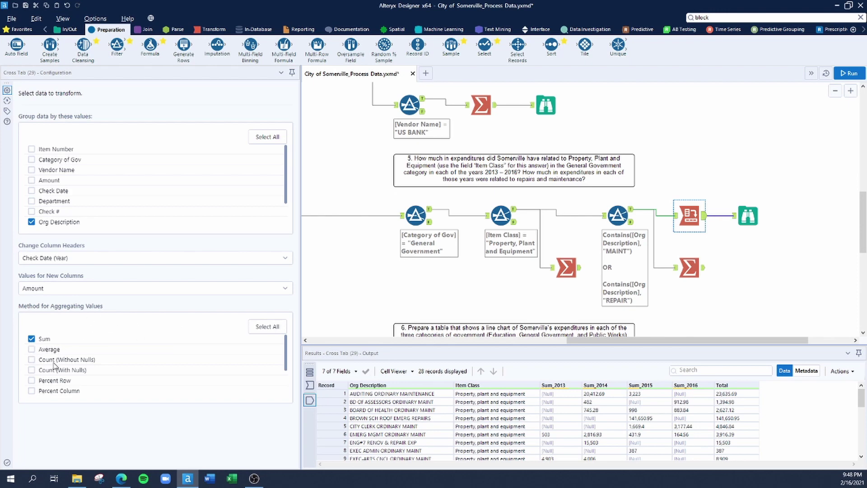
{"action": "scroll", "coordinate": [572, 394], "scroll_direction": "down", "scroll_amount": 5}
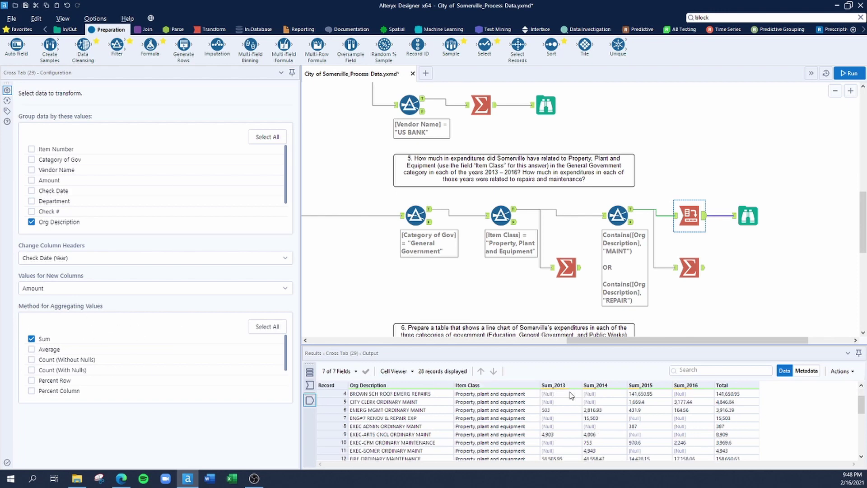
{"action": "scroll", "coordinate": [572, 394], "scroll_direction": "down", "scroll_amount": 2}
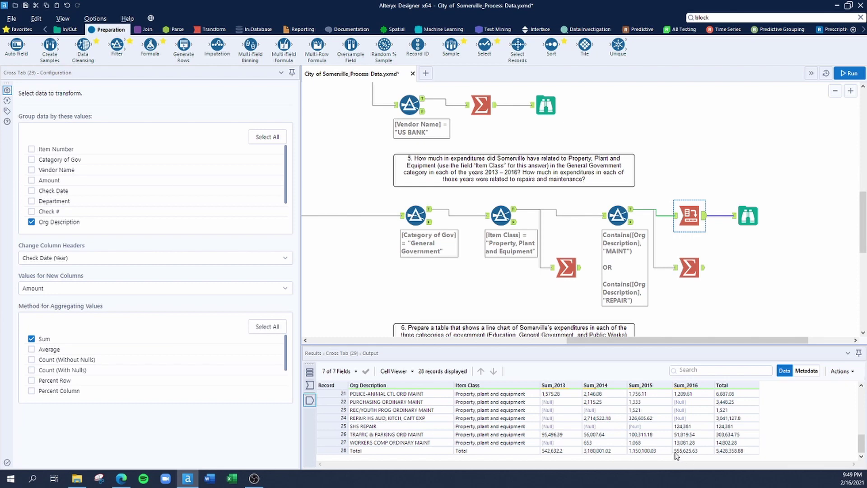
Step: Read question 6 and examine the settings and output of its Cross Tab grouped by Category of Gov
{"action": "scroll", "coordinate": [473, 269], "scroll_direction": "down", "scroll_amount": 7}
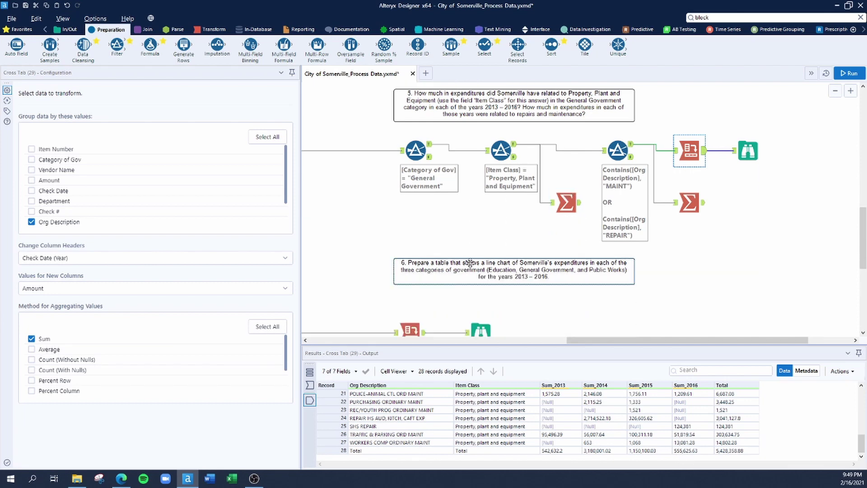
{"action": "scroll", "coordinate": [470, 267], "scroll_direction": "down", "scroll_amount": 2}
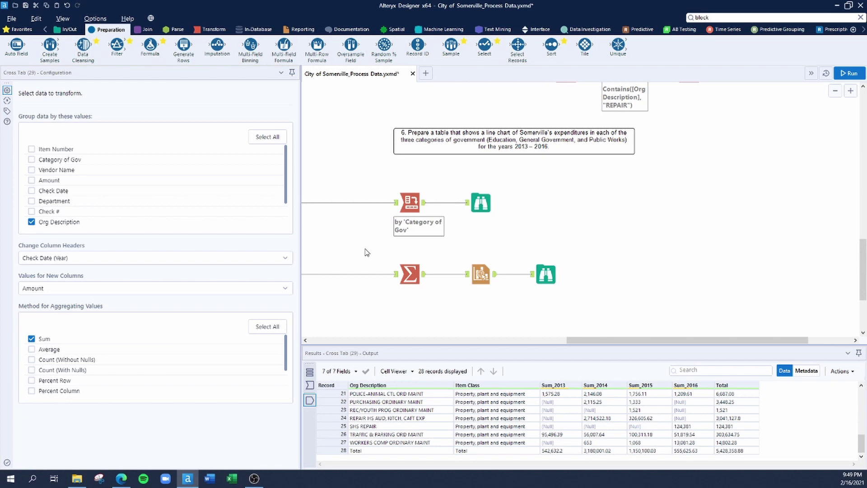
{"action": "scroll", "coordinate": [367, 252], "scroll_direction": "left", "scroll_amount": 3}
{"action": "left_click", "coordinate": [469, 212]}
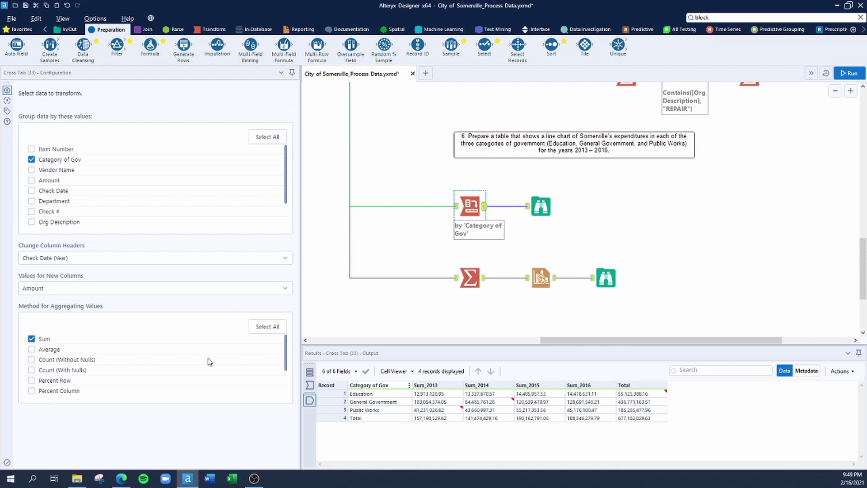
Step: Browse question 6's Cross Tab results and check the Total row for each year and overall
{"action": "left_click", "coordinate": [541, 206]}
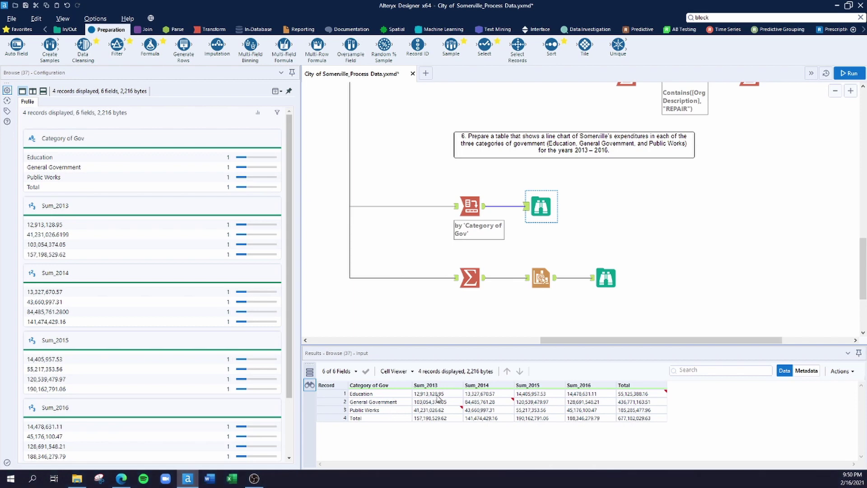
{"action": "left_click", "coordinate": [382, 419]}
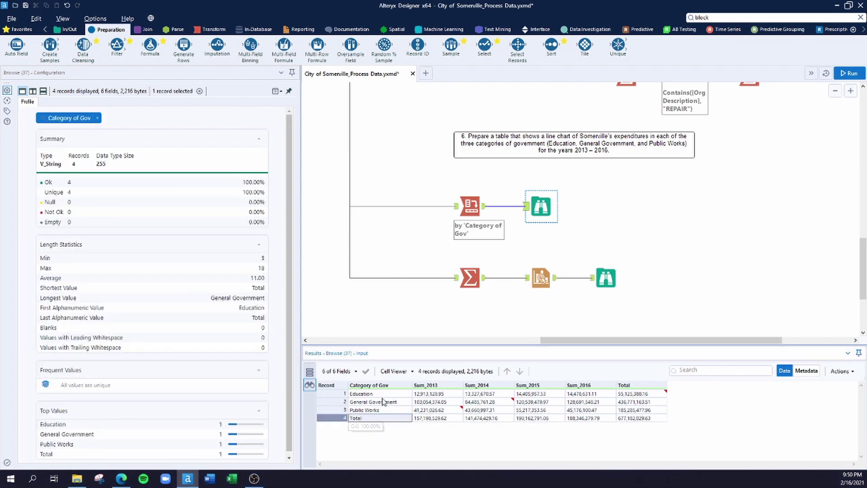
{"action": "left_click", "coordinate": [437, 419]}
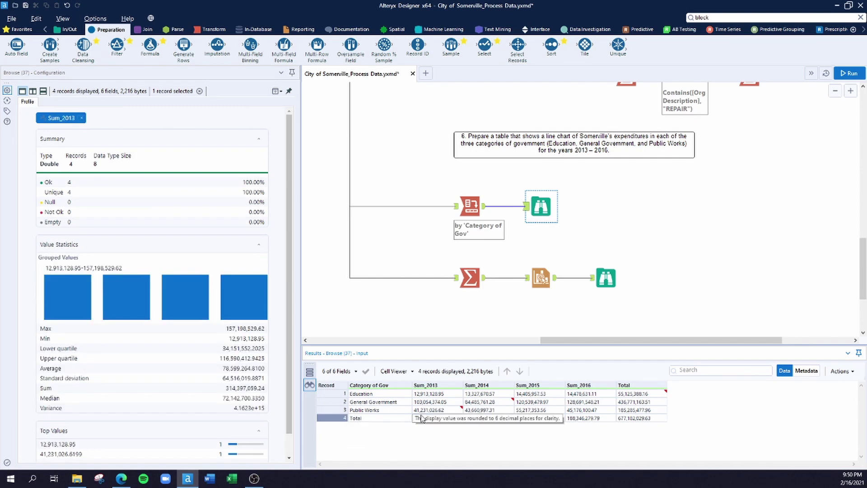
{"action": "left_click", "coordinate": [478, 421]}
{"action": "left_click", "coordinate": [535, 421]}
{"action": "left_click", "coordinate": [600, 423]}
{"action": "left_click", "coordinate": [637, 421]}
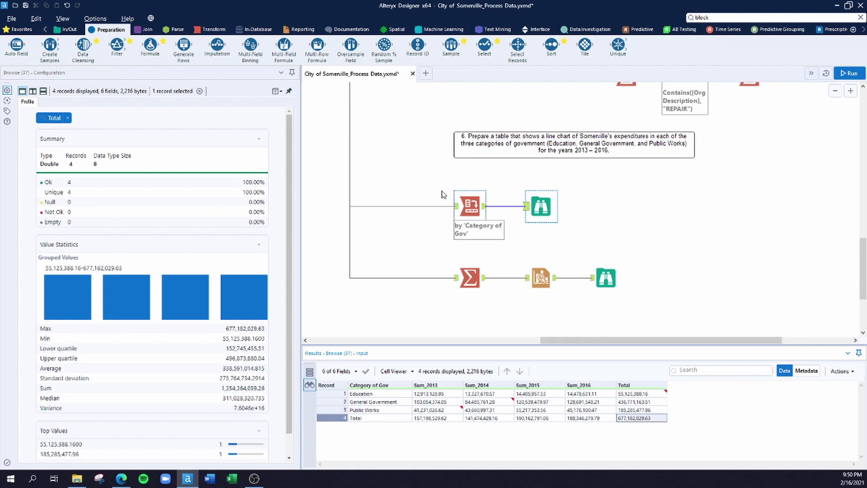
Step: Examine question 6's Summarize actions on Check Date (Year), Category of Gov and Amount, and look through the grouped output records
{"action": "left_click", "coordinate": [474, 284]}
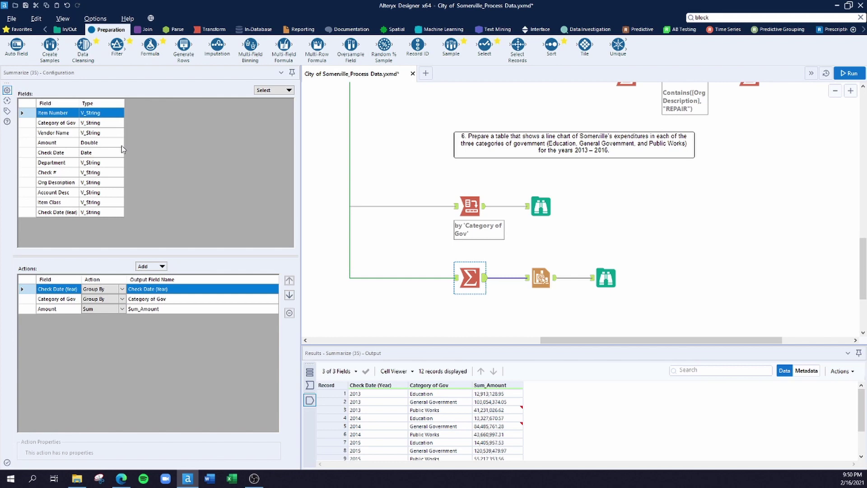
{"action": "left_click", "coordinate": [536, 277]}
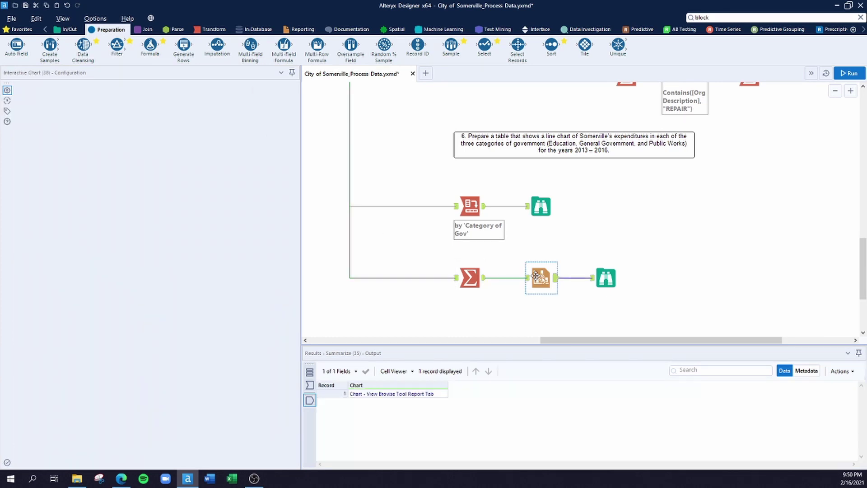
{"action": "left_click", "coordinate": [473, 277], "text": "ctrl"}
{"action": "left_click", "coordinate": [474, 277]}
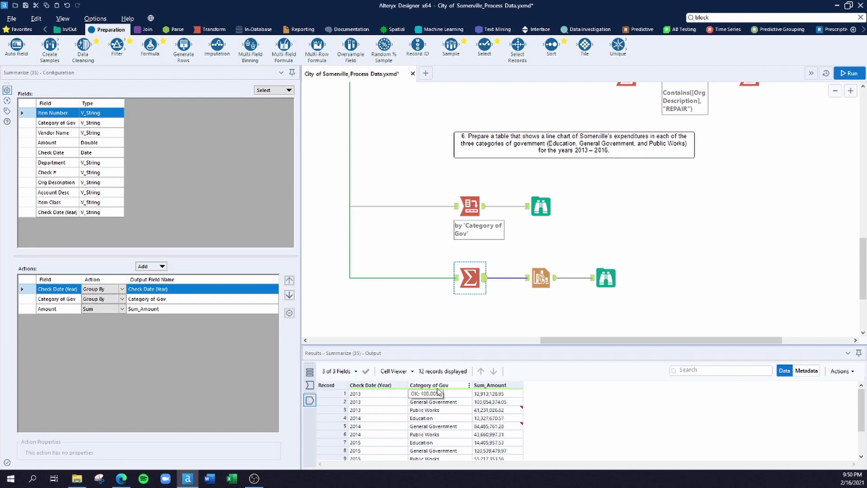
{"action": "scroll", "coordinate": [441, 407], "scroll_direction": "down", "scroll_amount": 2}
{"action": "scroll", "coordinate": [439, 421], "scroll_direction": "up", "scroll_amount": 2}
{"action": "scroll", "coordinate": [440, 420], "scroll_direction": "down", "scroll_amount": 2}
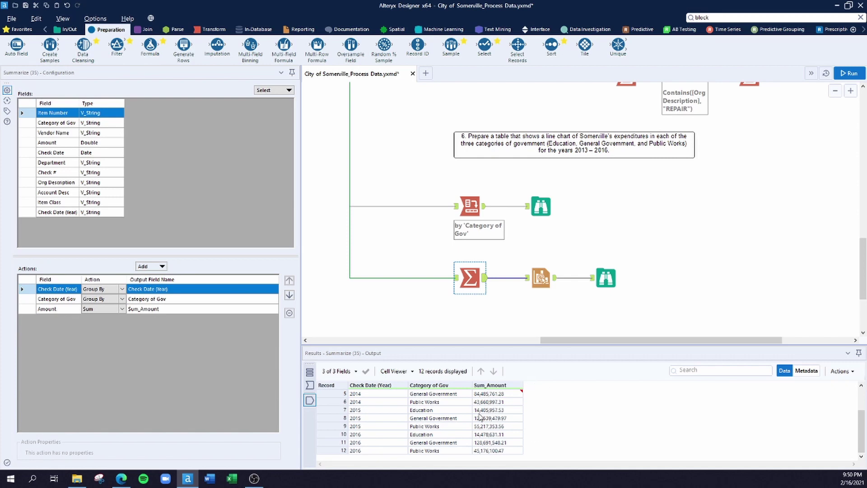
{"action": "left_click", "coordinate": [375, 397]}
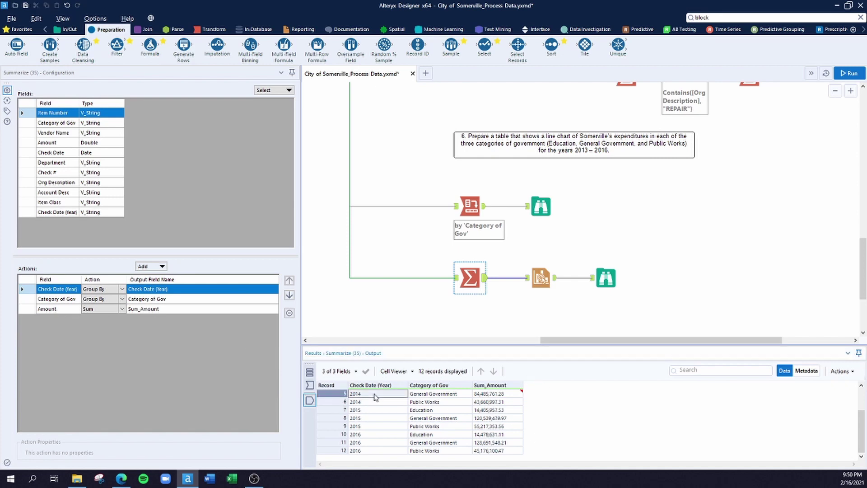
{"action": "left_click", "coordinate": [425, 396]}
{"action": "left_click", "coordinate": [492, 395]}
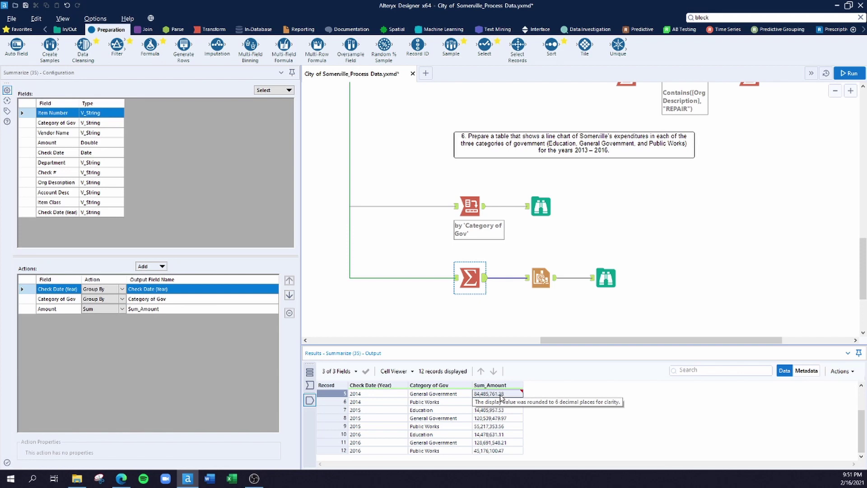
Step: Examine the Interactive Chart's line layer of Sum_Amount by Check Date (Year) and its split by Category of Gov
{"action": "left_click", "coordinate": [545, 283]}
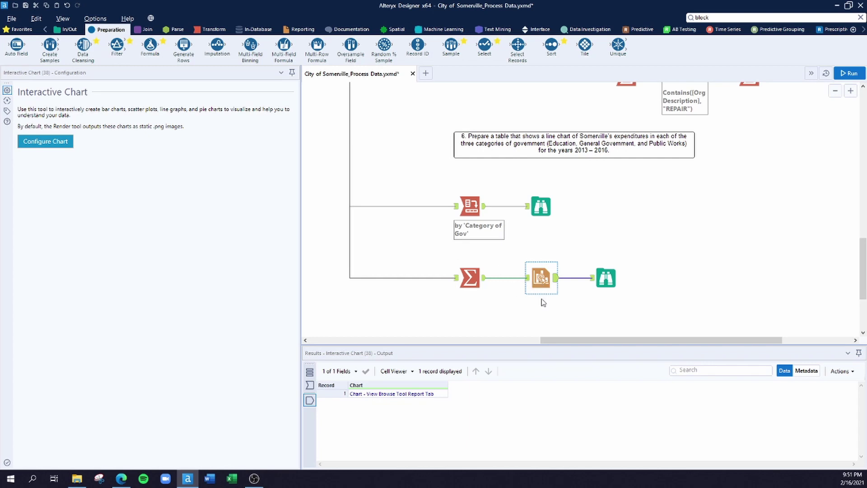
{"action": "left_click", "coordinate": [45, 141]}
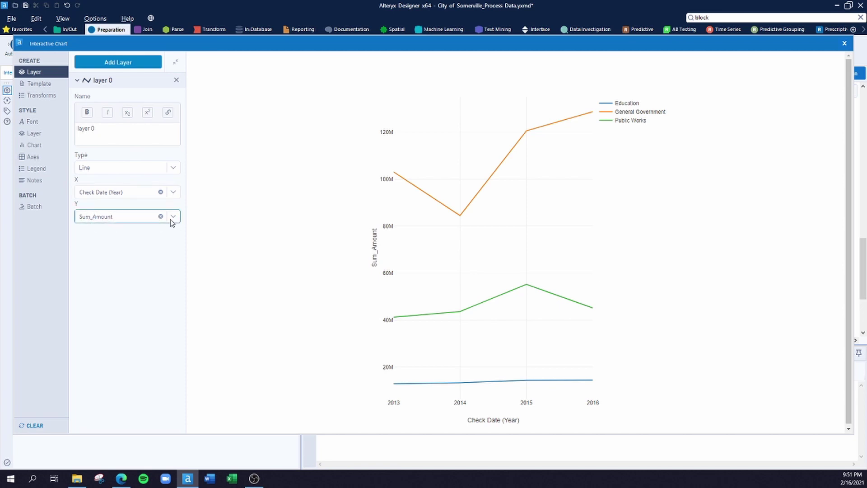
{"action": "left_click", "coordinate": [36, 96]}
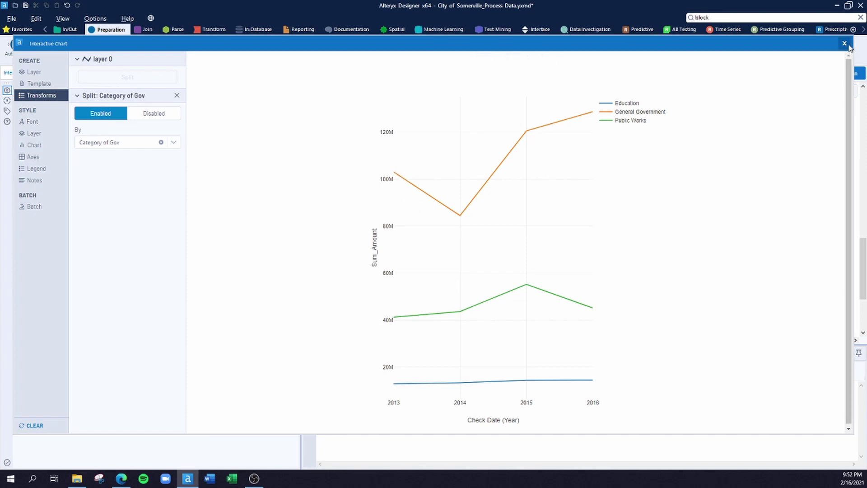
{"action": "left_click", "coordinate": [845, 43]}
Step: View the browsed line chart in a widened pane, inspect the General Government line up close, and restore the full chart and pane width
{"action": "left_click", "coordinate": [604, 278]}
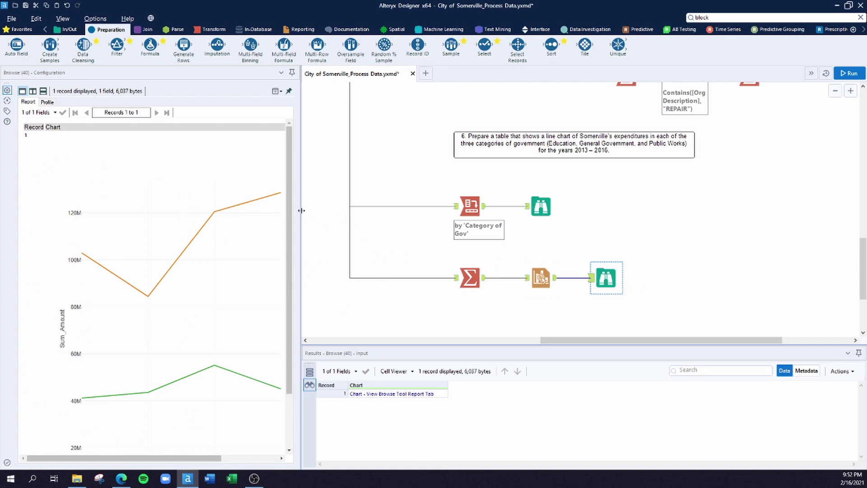
{"action": "left_click_drag", "start_coordinate": [602, 212], "coordinate": [663, 217]}
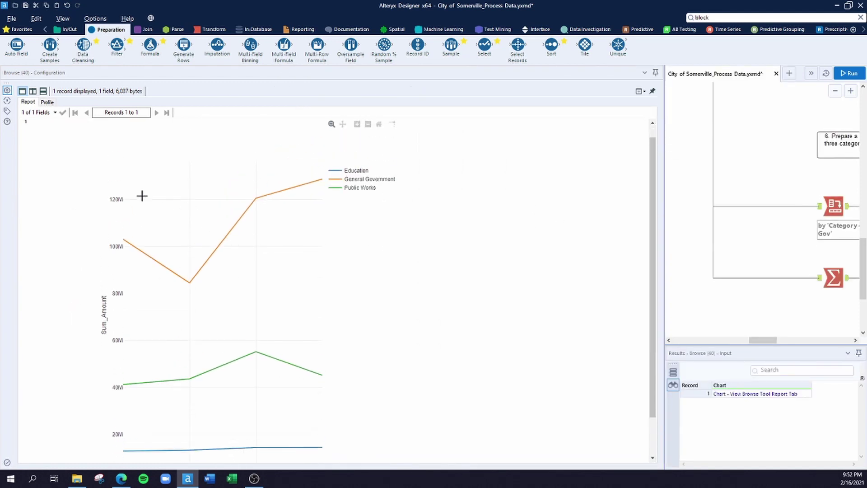
{"action": "left_click_drag", "start_coordinate": [126, 180], "coordinate": [116, 298]}
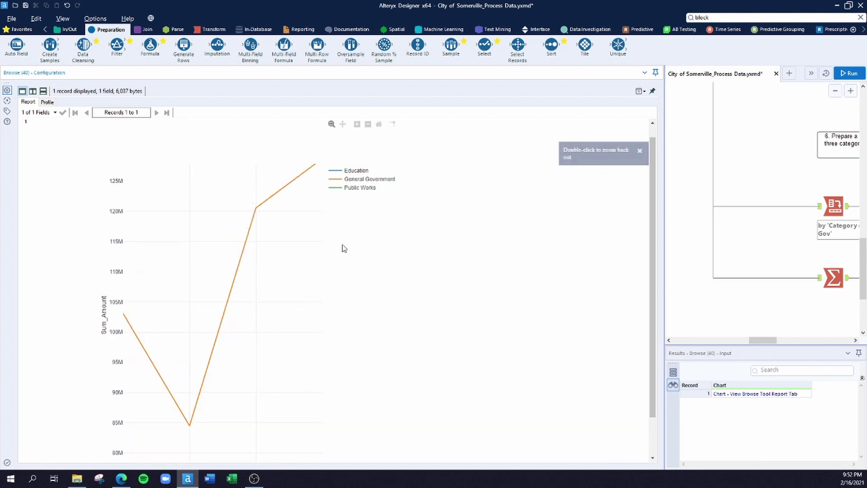
{"action": "mouse_move", "coordinate": [124, 315]}
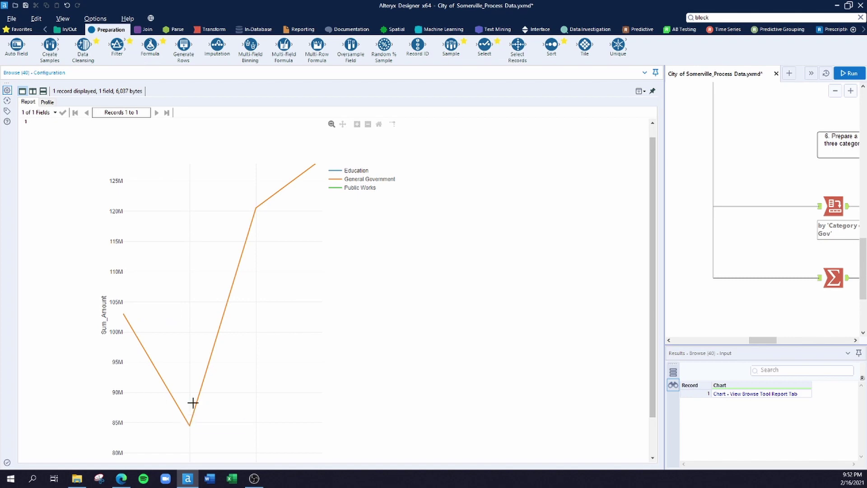
{"action": "mouse_move", "coordinate": [255, 207]}
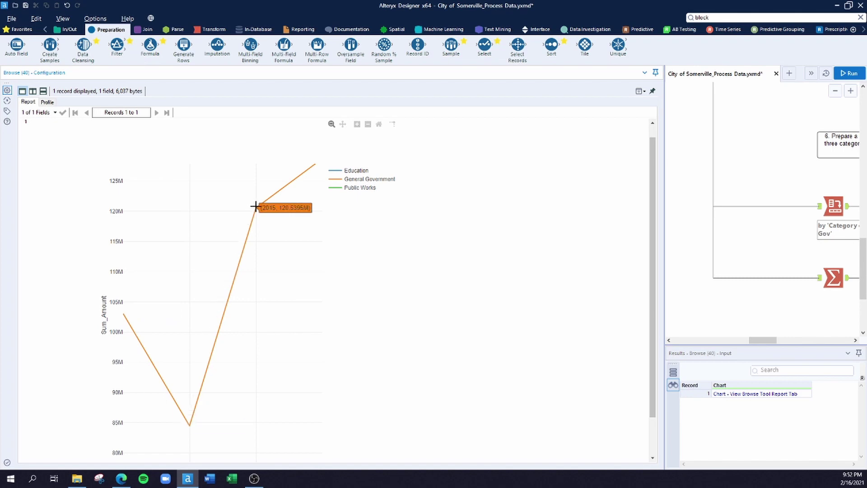
{"action": "double_click", "coordinate": [178, 237]}
{"action": "scroll", "coordinate": [231, 243], "scroll_direction": "down", "scroll_amount": 1}
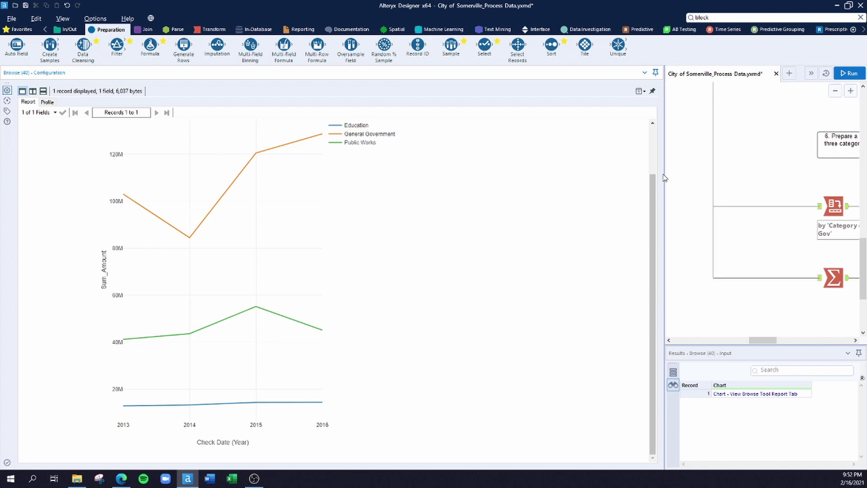
{"action": "left_click_drag", "start_coordinate": [664, 189], "coordinate": [265, 192]}
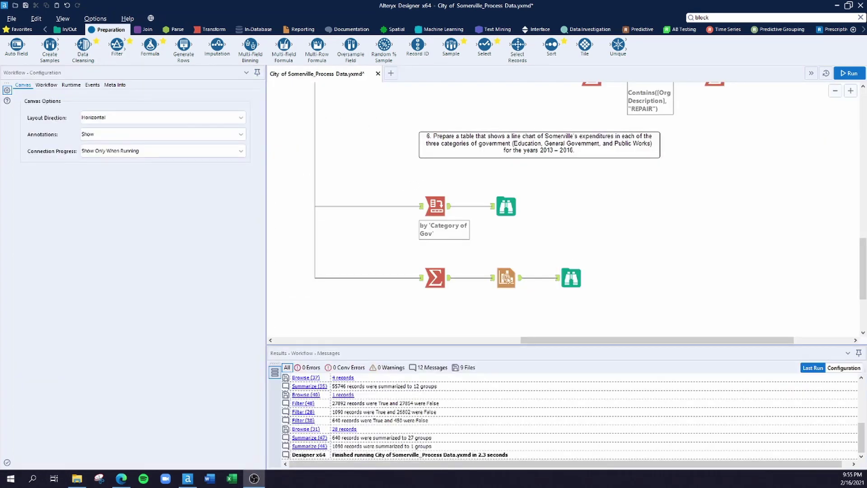